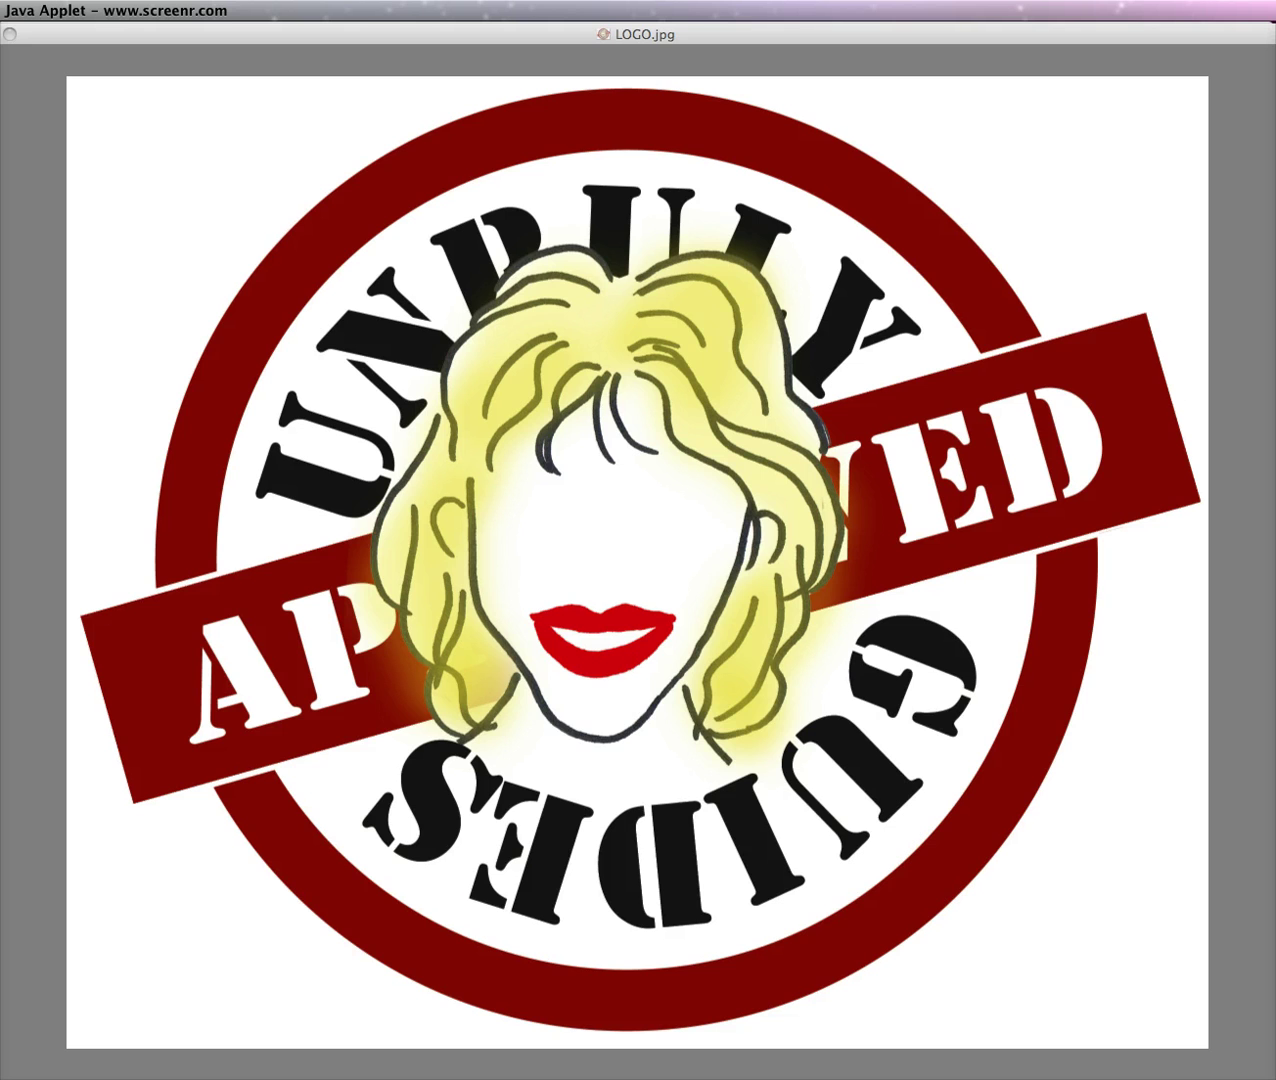
Dismiss the full-screen LOGO.jpg preview to reveal MASTER.epub's cover page
key("Escape")
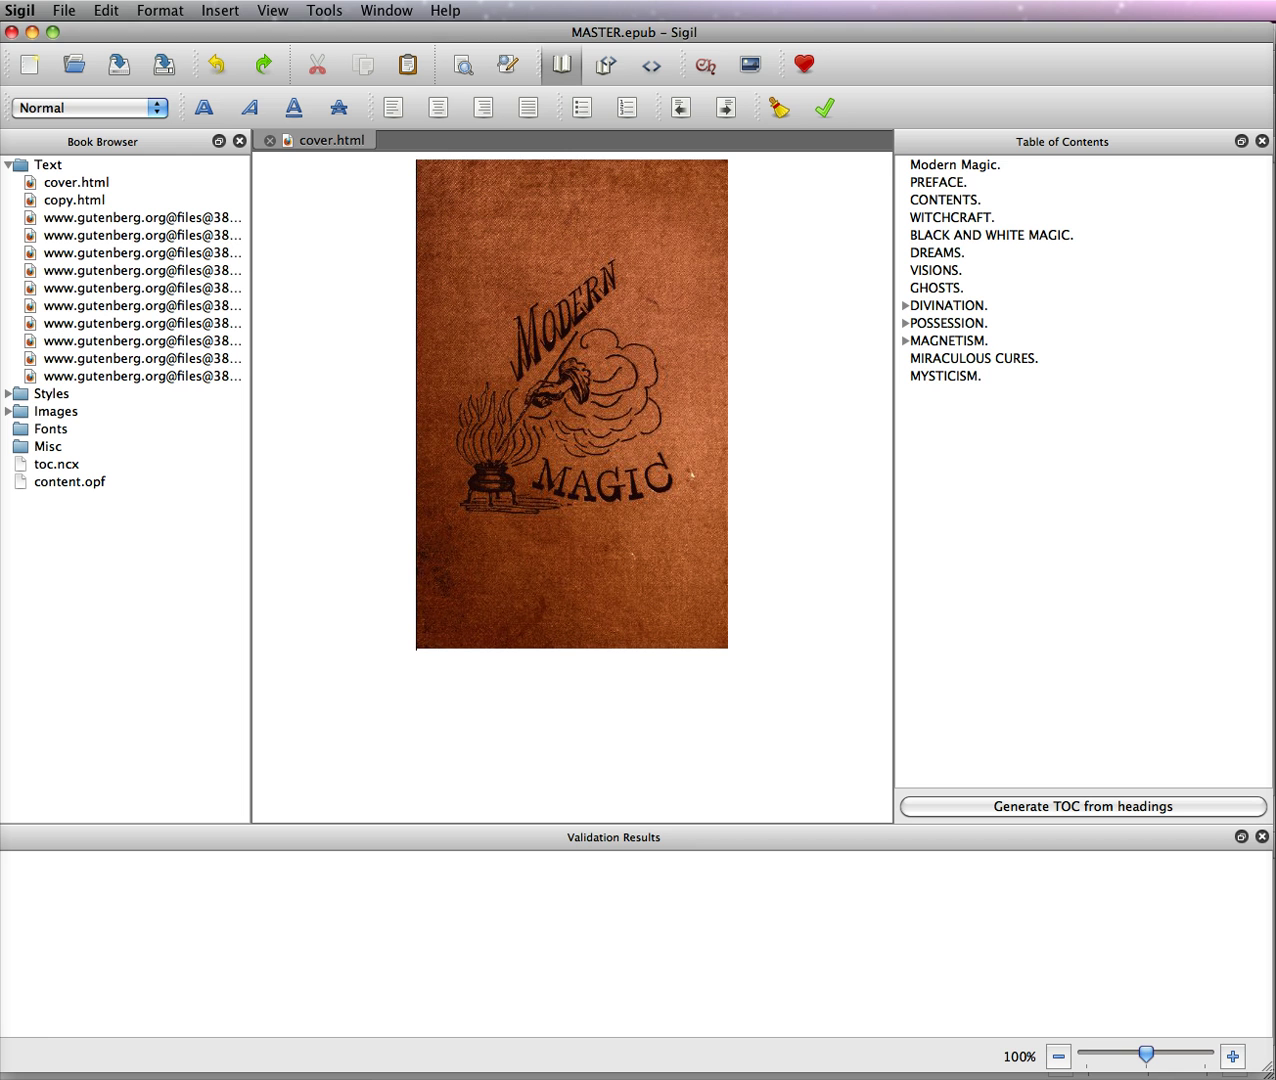
Look through copy.html, then open the last Gutenberg file containing the Transcriber's Note
double_click(88, 203)
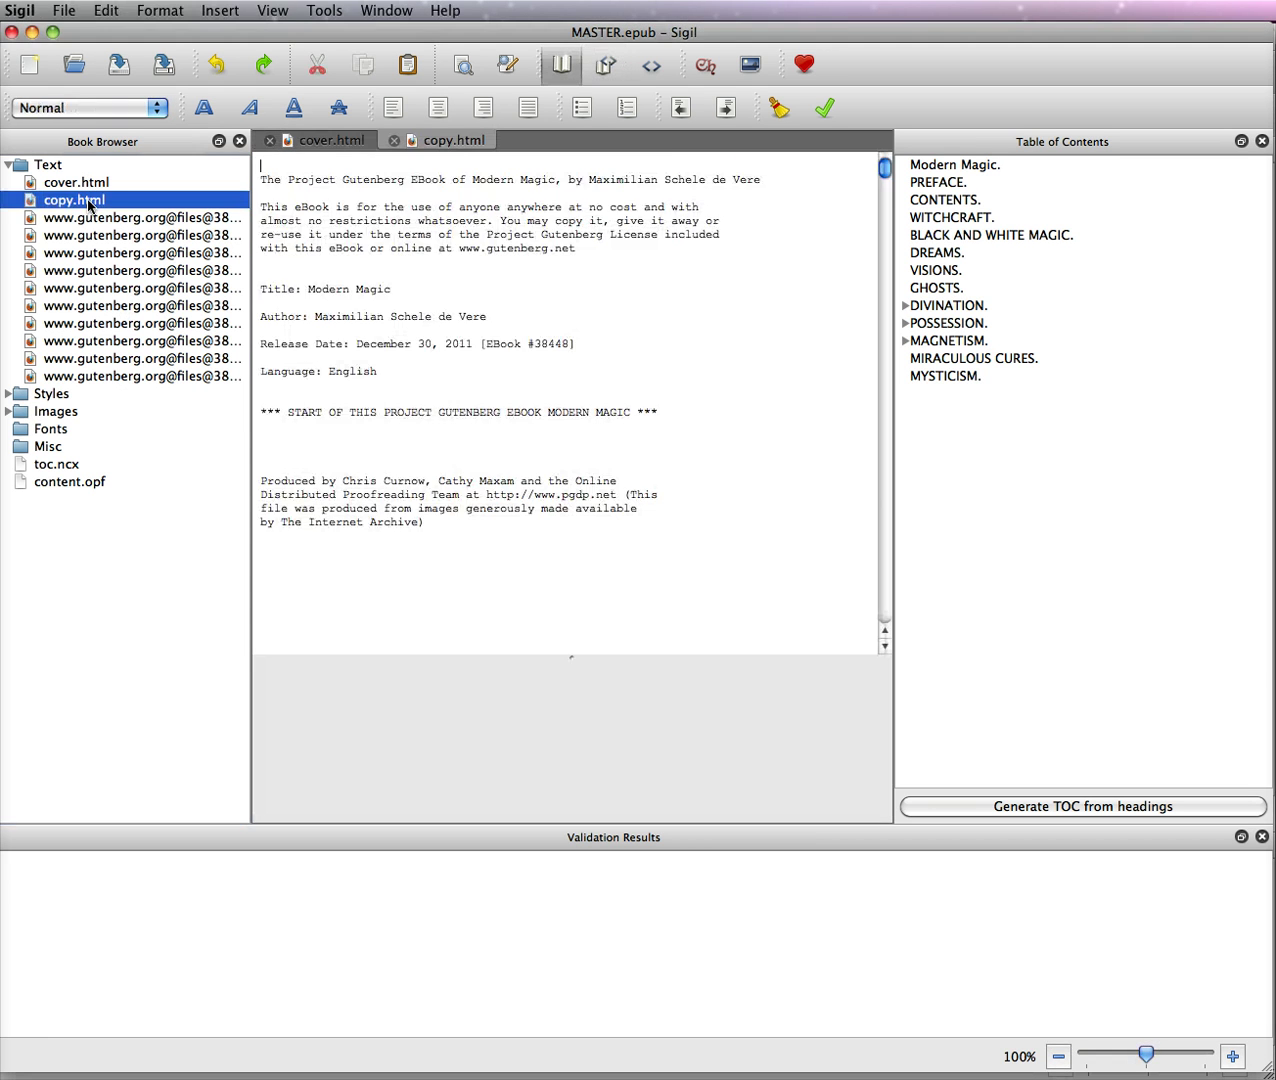
left_click(885, 205)
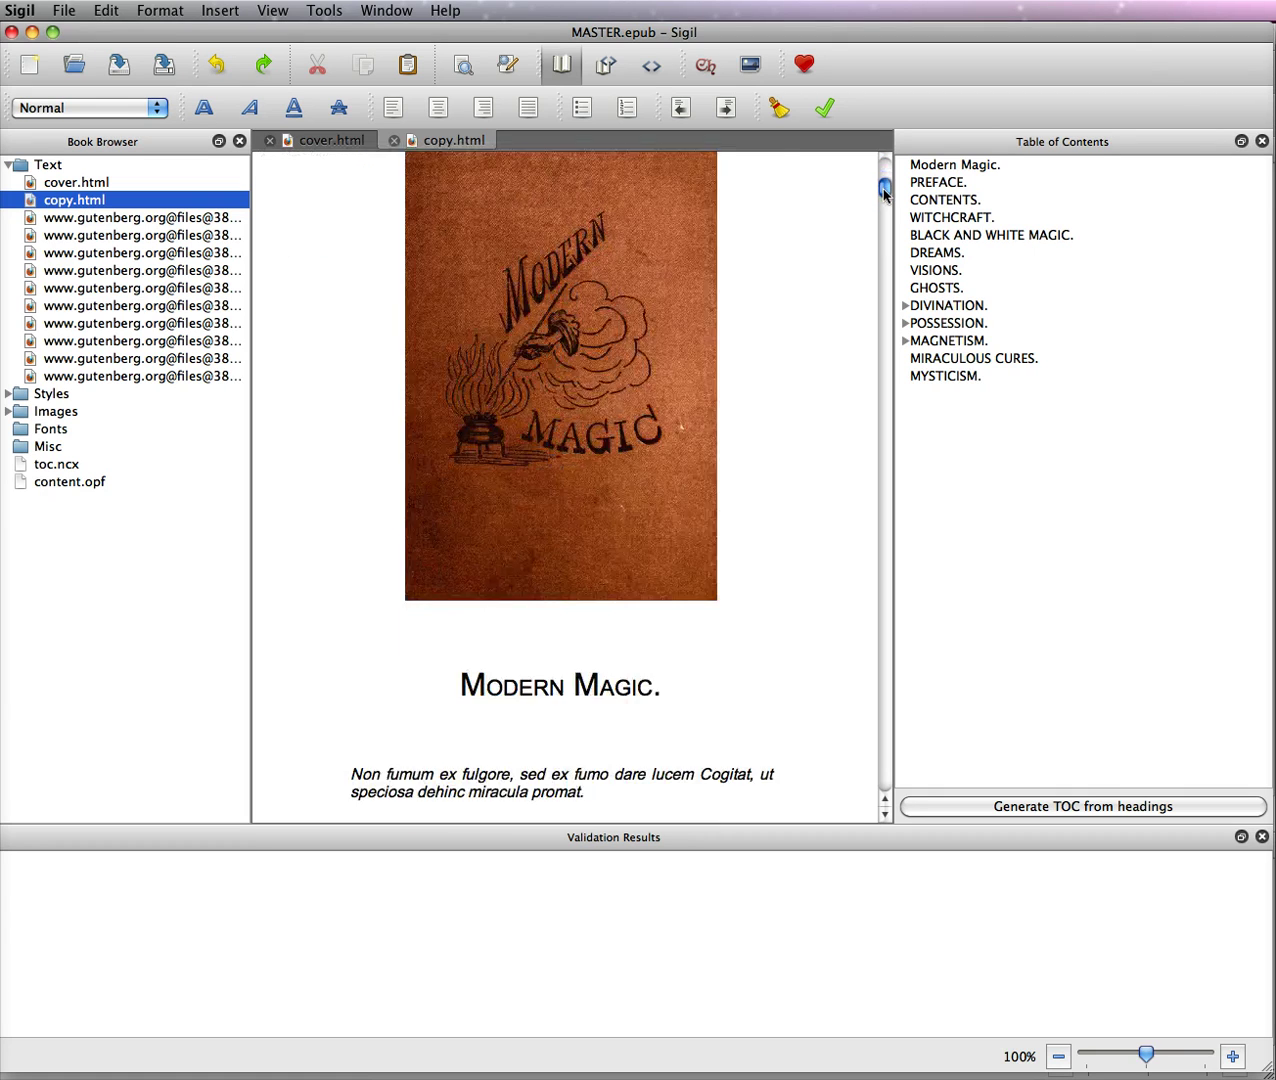
left_click_drag(885, 205, 883, 328)
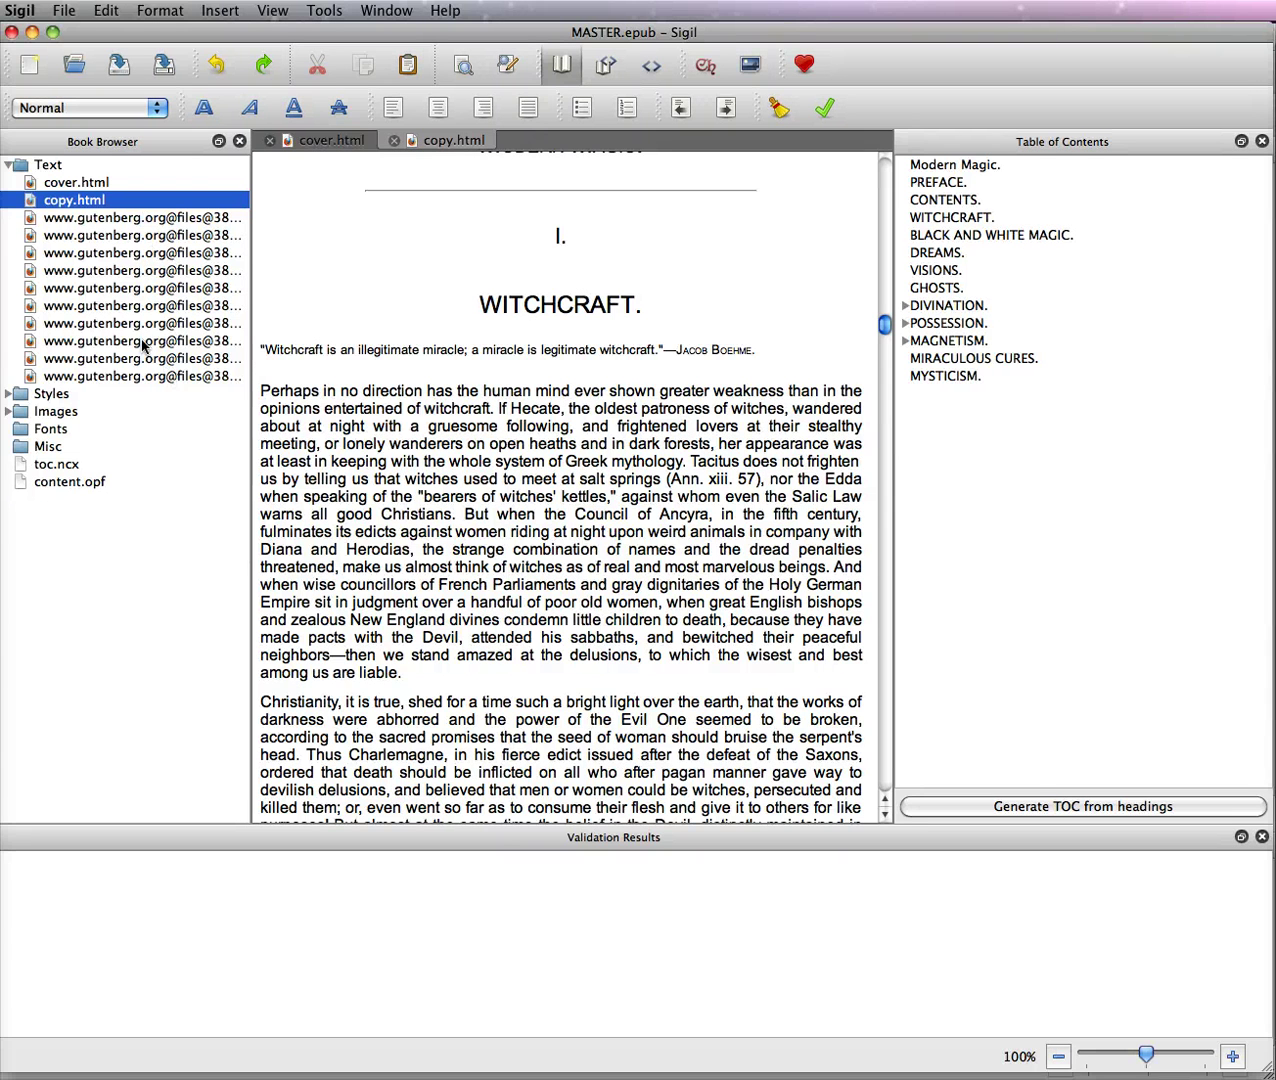
double_click(138, 377)
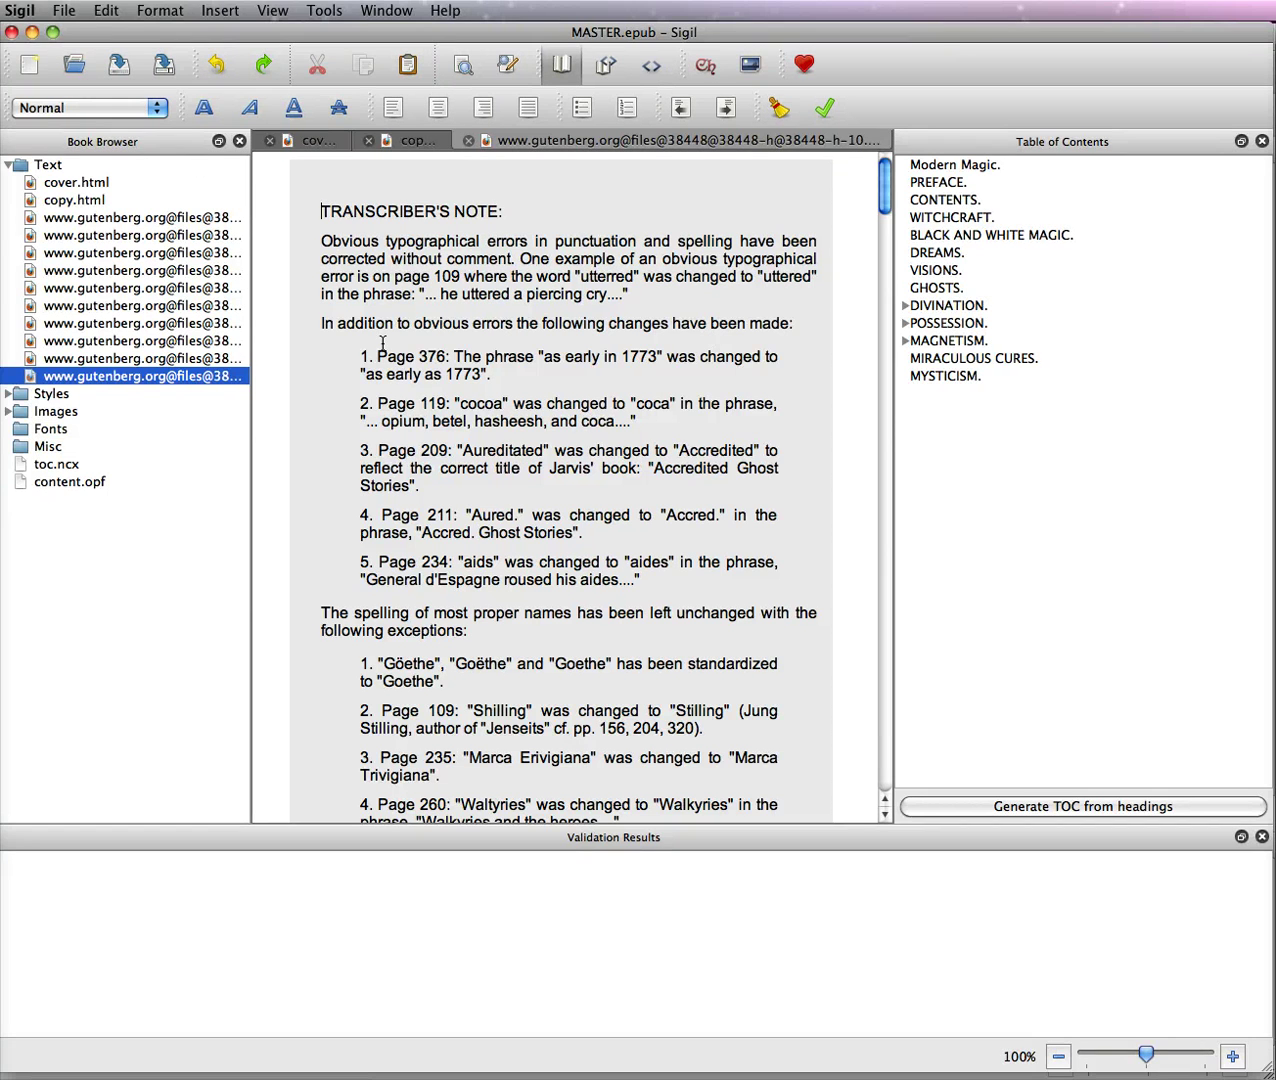
Rename the Transcriber's Note file to trans-box.html
right_click(98, 380)
left_click(131, 534)
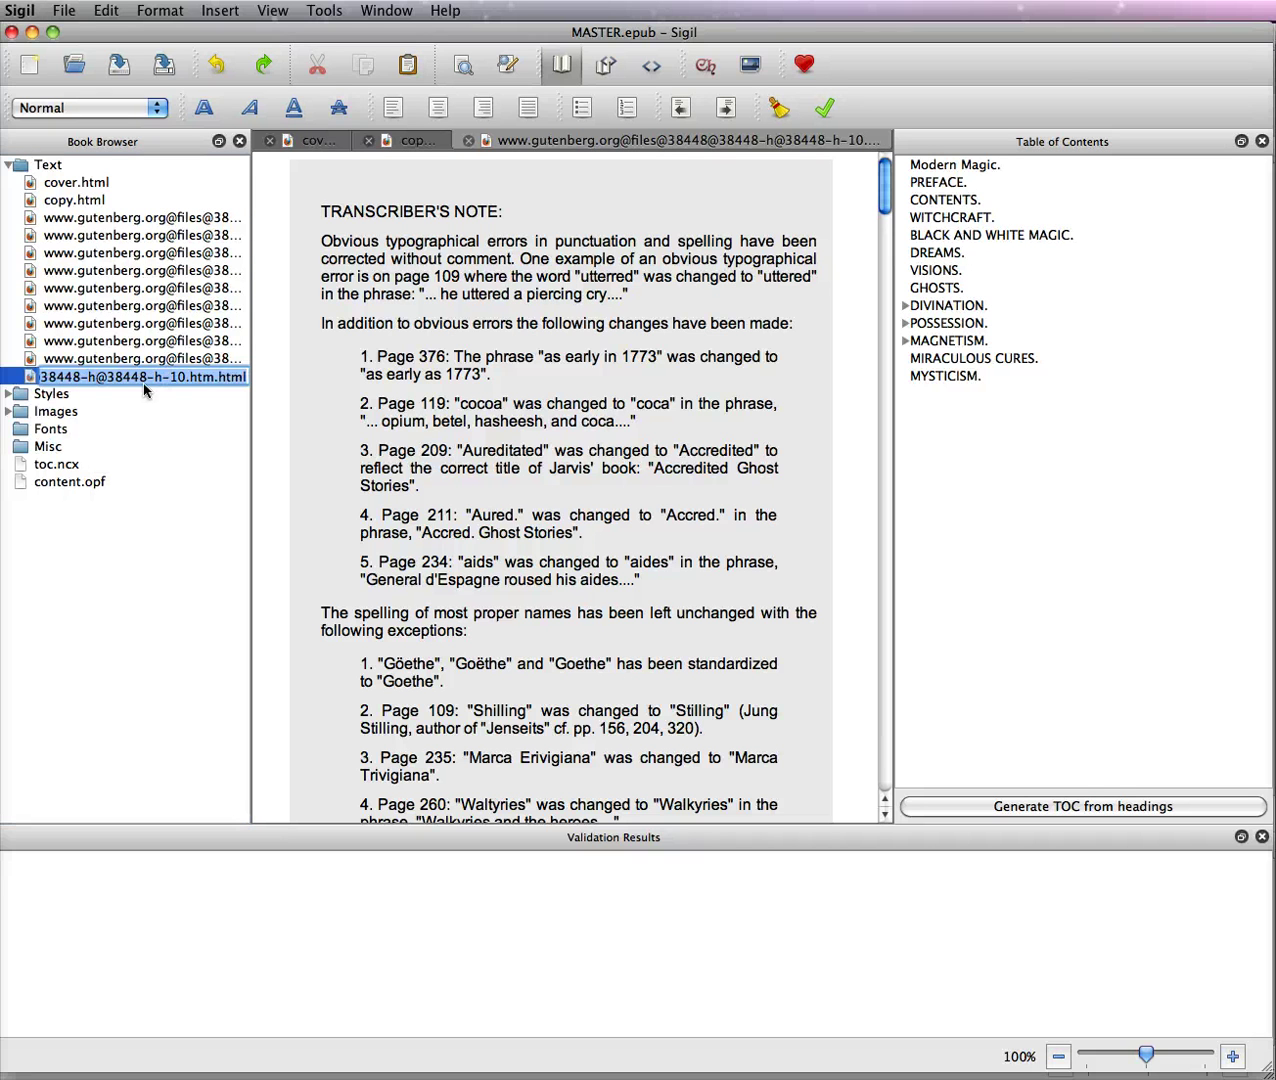
key("Home")
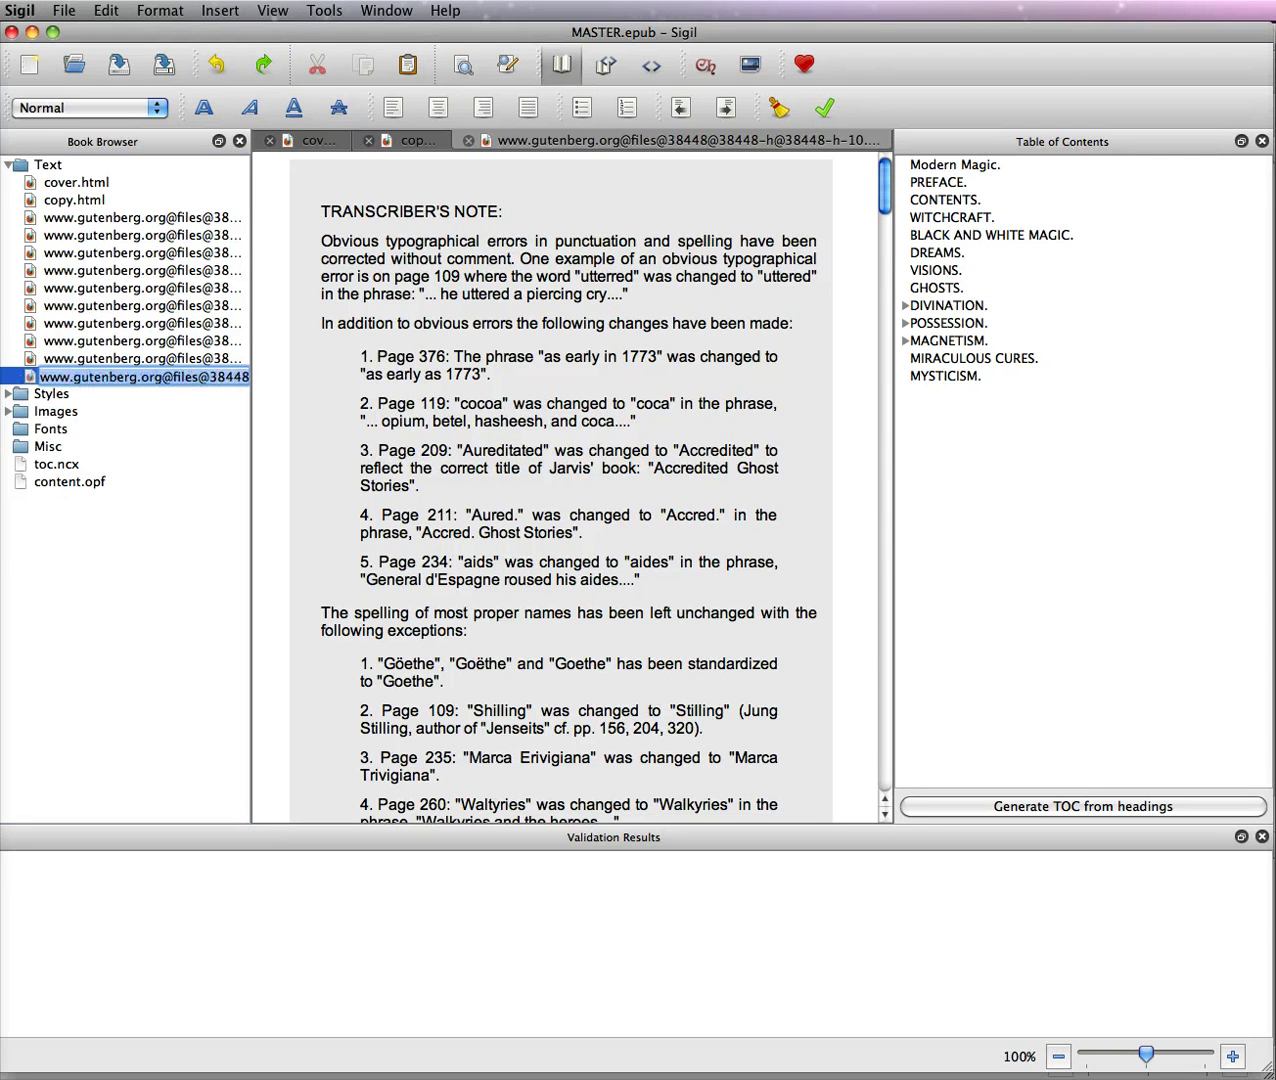
type("tr")
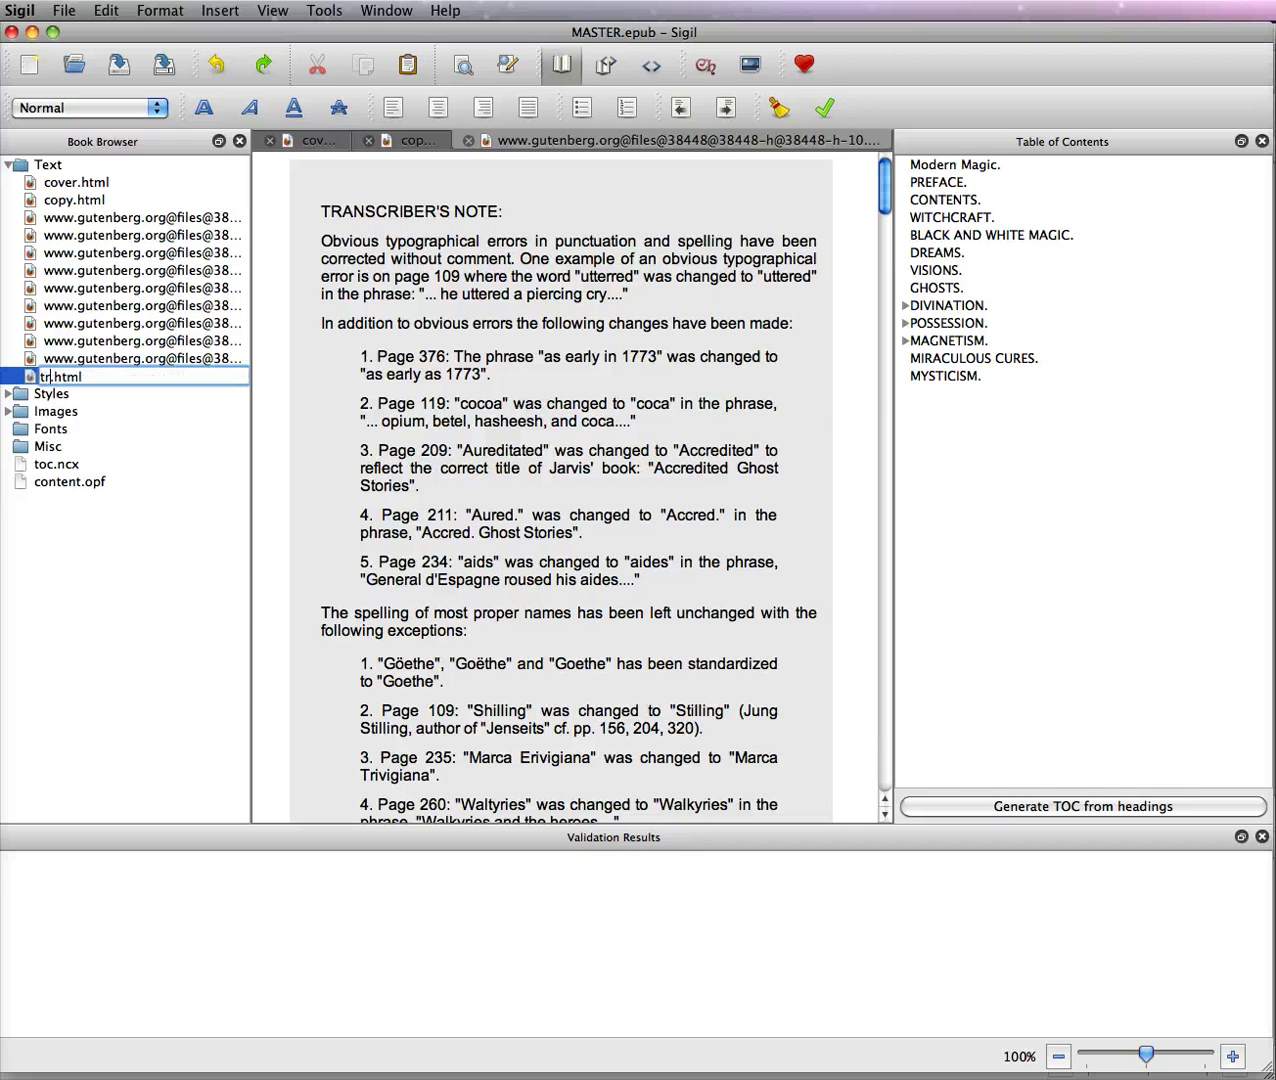
type("ans-box")
key("Return")
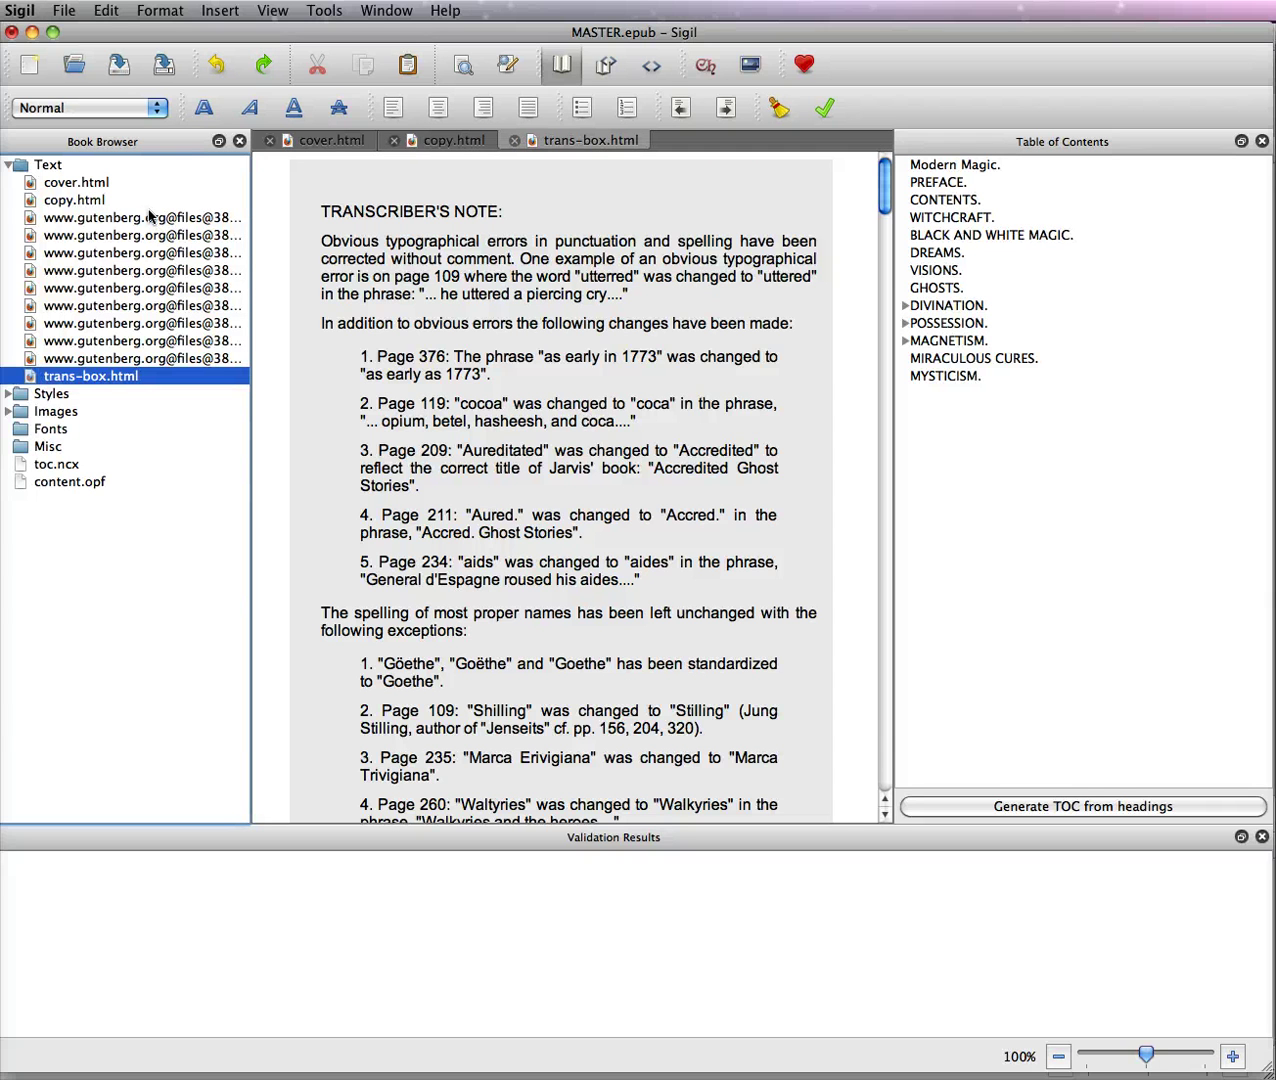
Replace the first Gutenberg chapter's entire text with its four-line verse quote
double_click(135, 220)
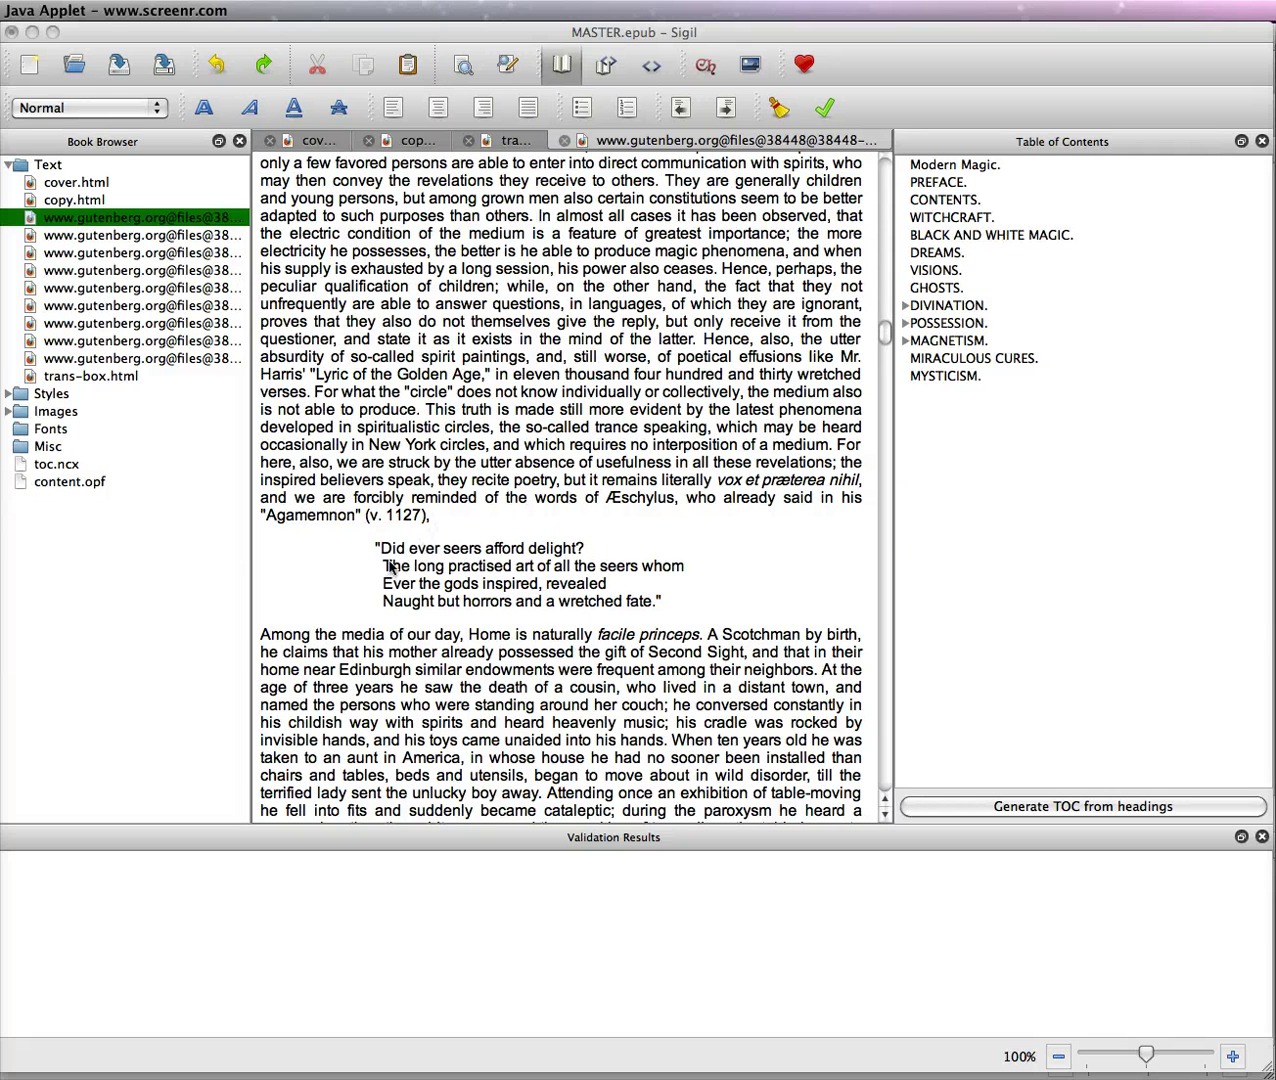
left_click(432, 515)
left_click_drag(432, 515, 314, 162)
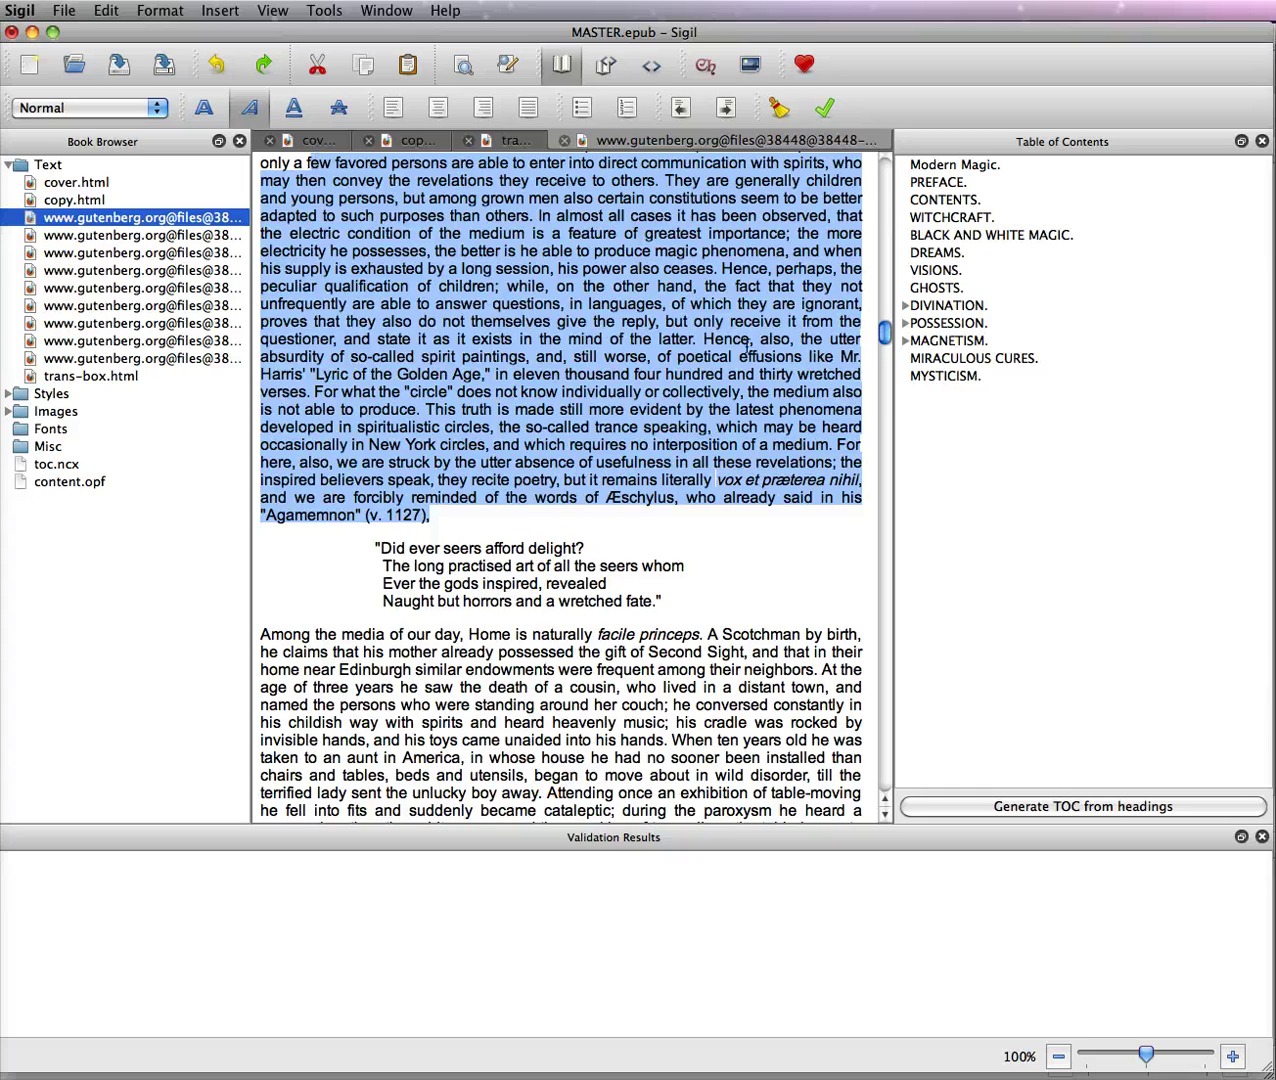
left_click_drag(884, 336, 887, 175)
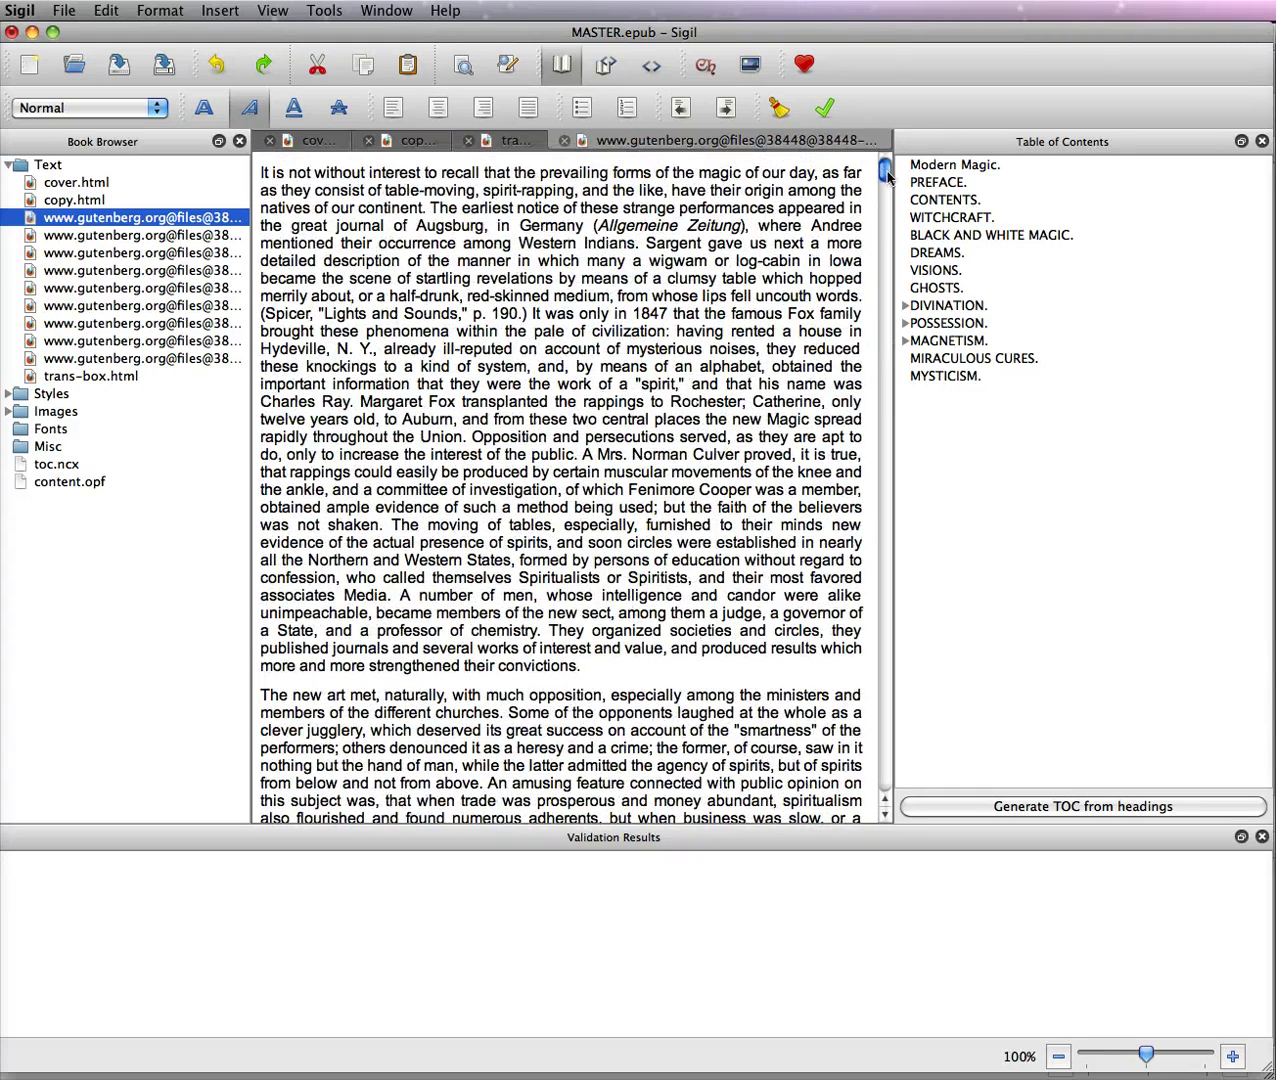
key("super+a")
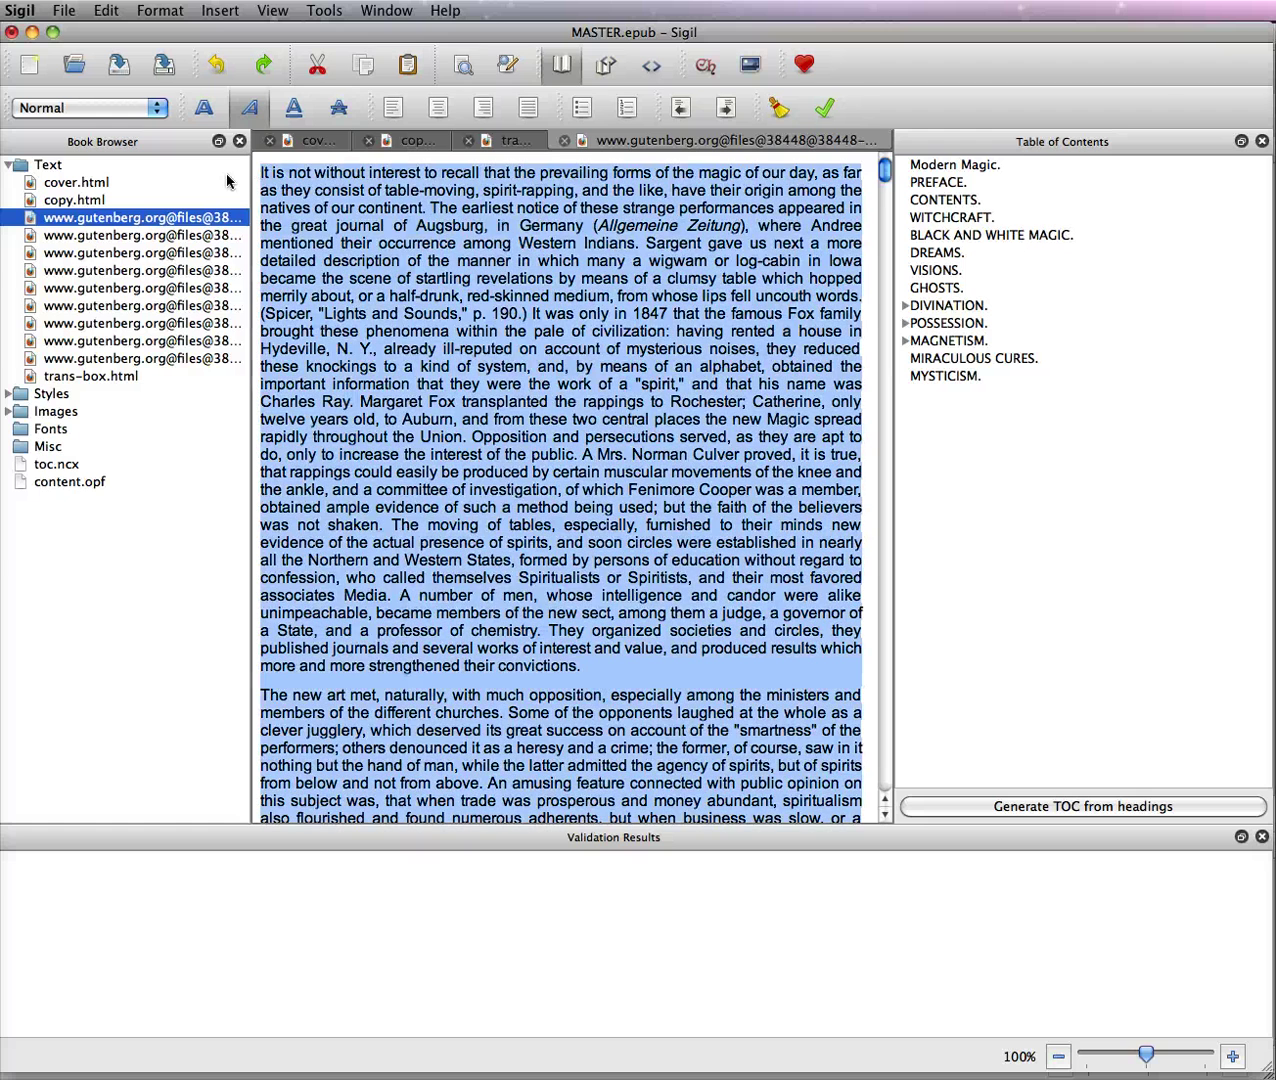
key("super+v")
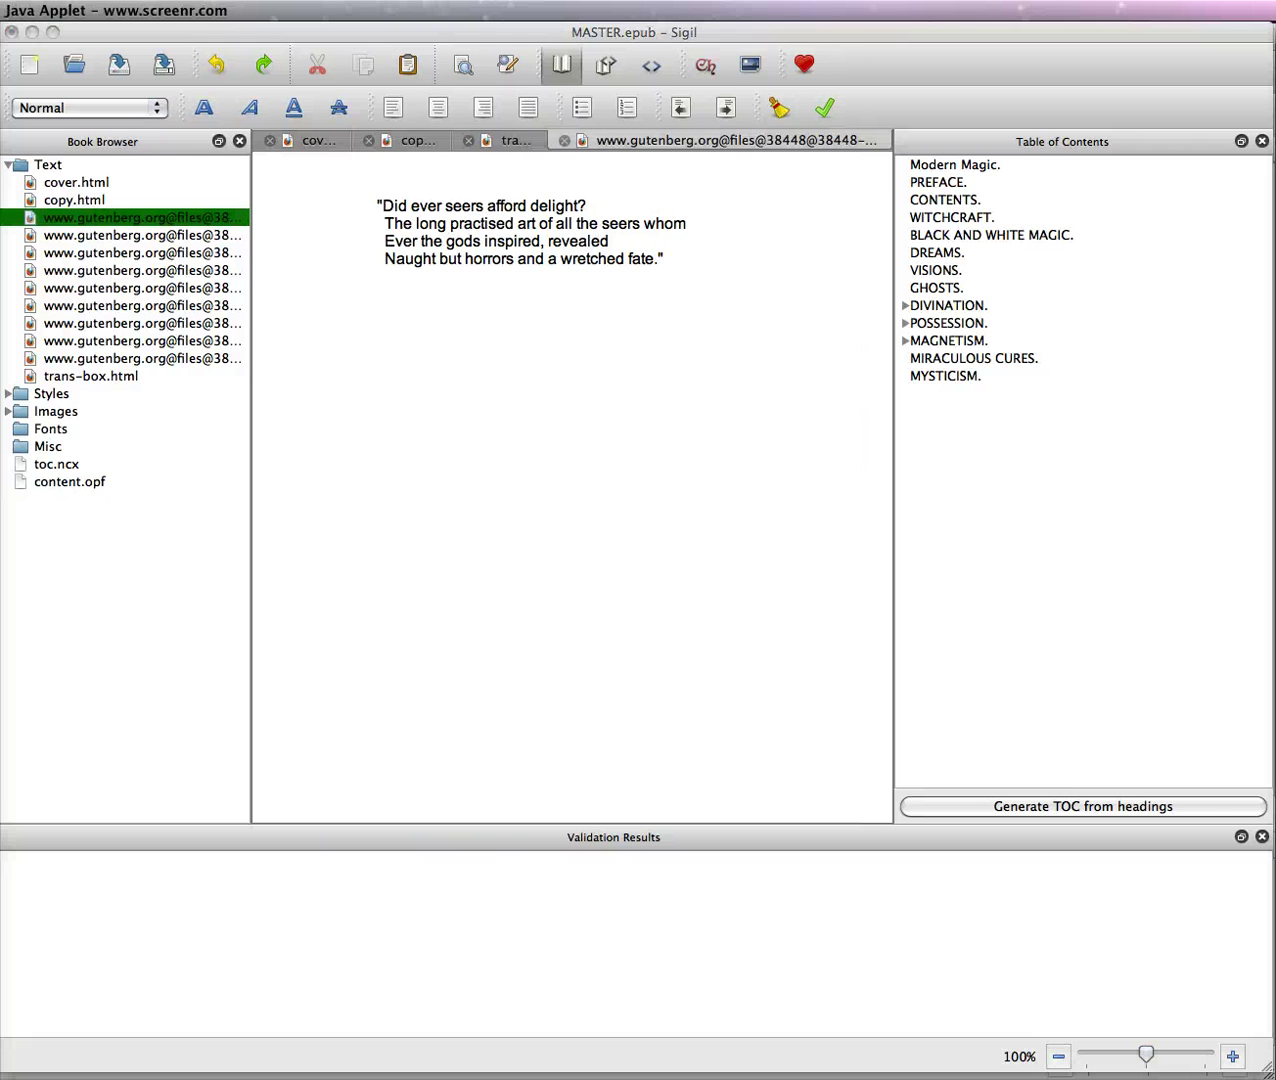
Rename the verse-only first chapter file to peotry-sample.html
right_click(100, 219)
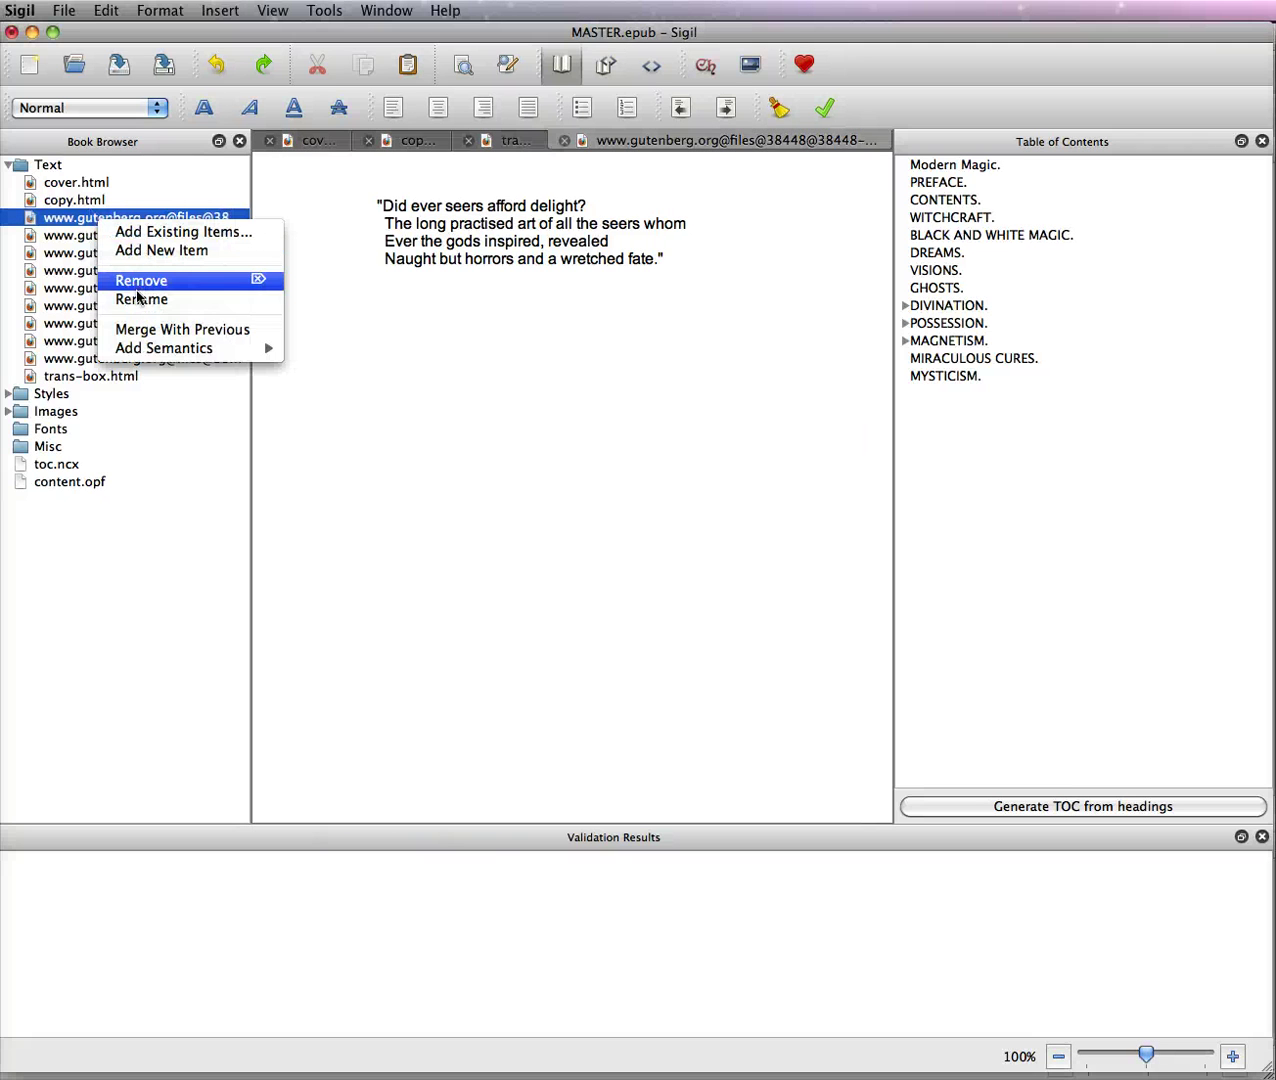
left_click(140, 300)
double_click(120, 218)
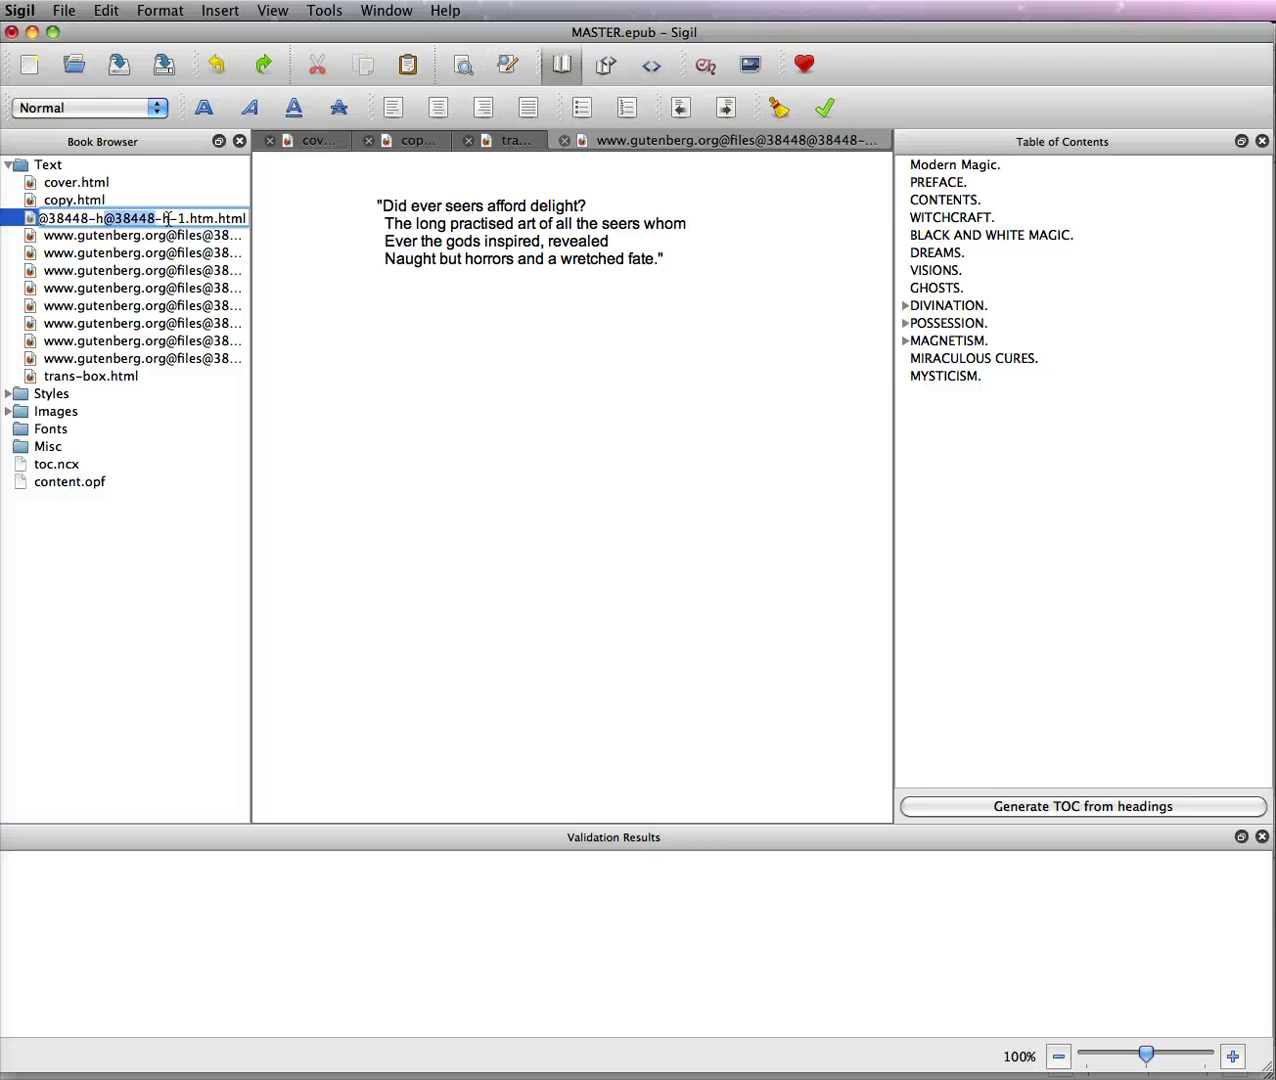
key("super+a")
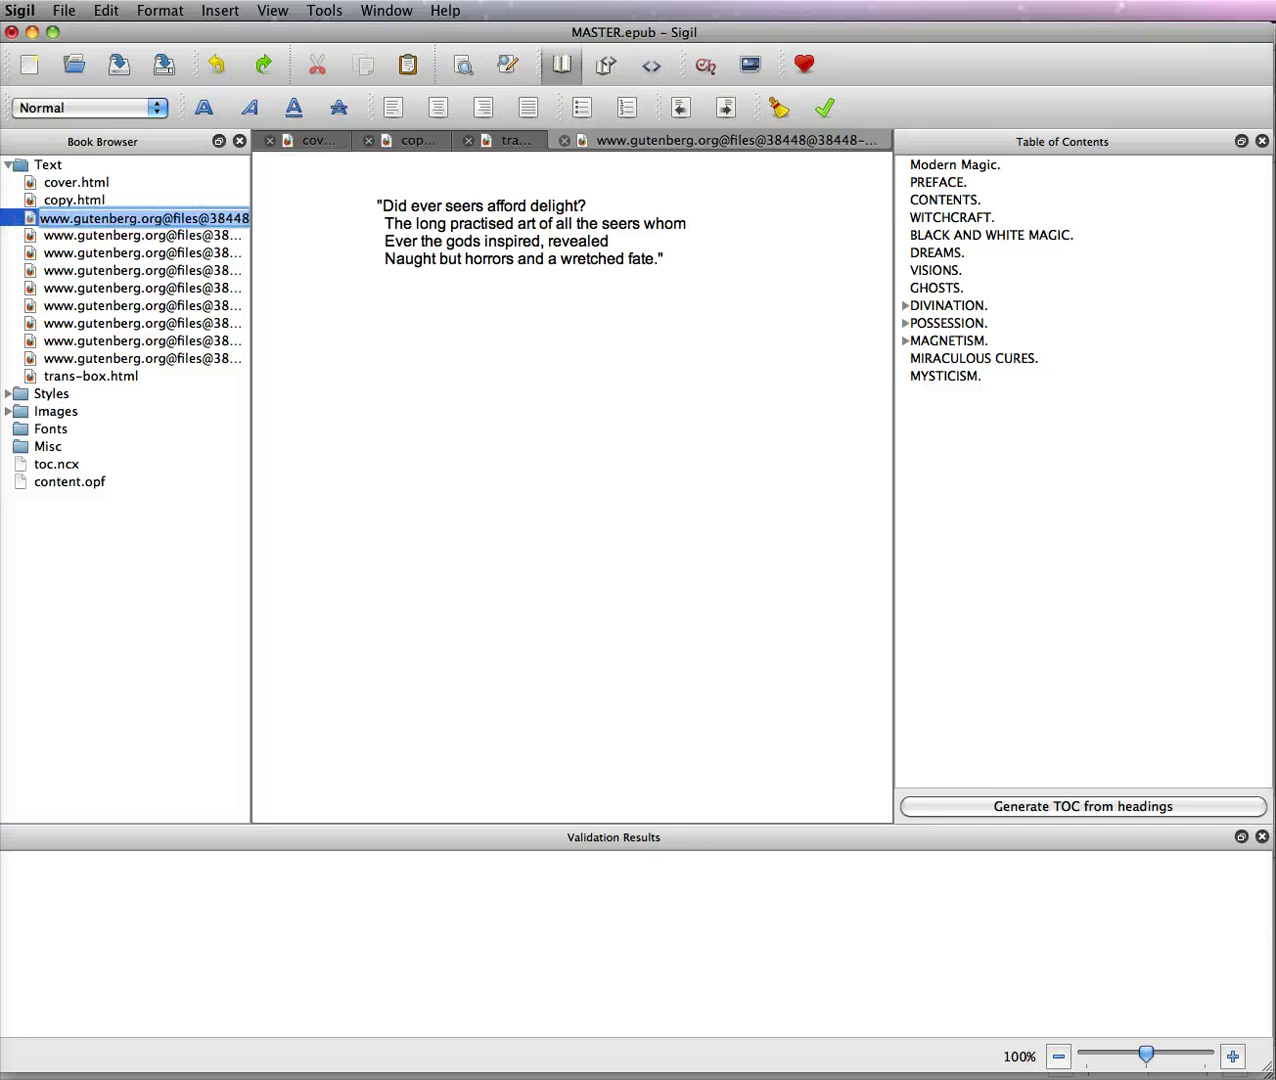
type("peotry-sa")
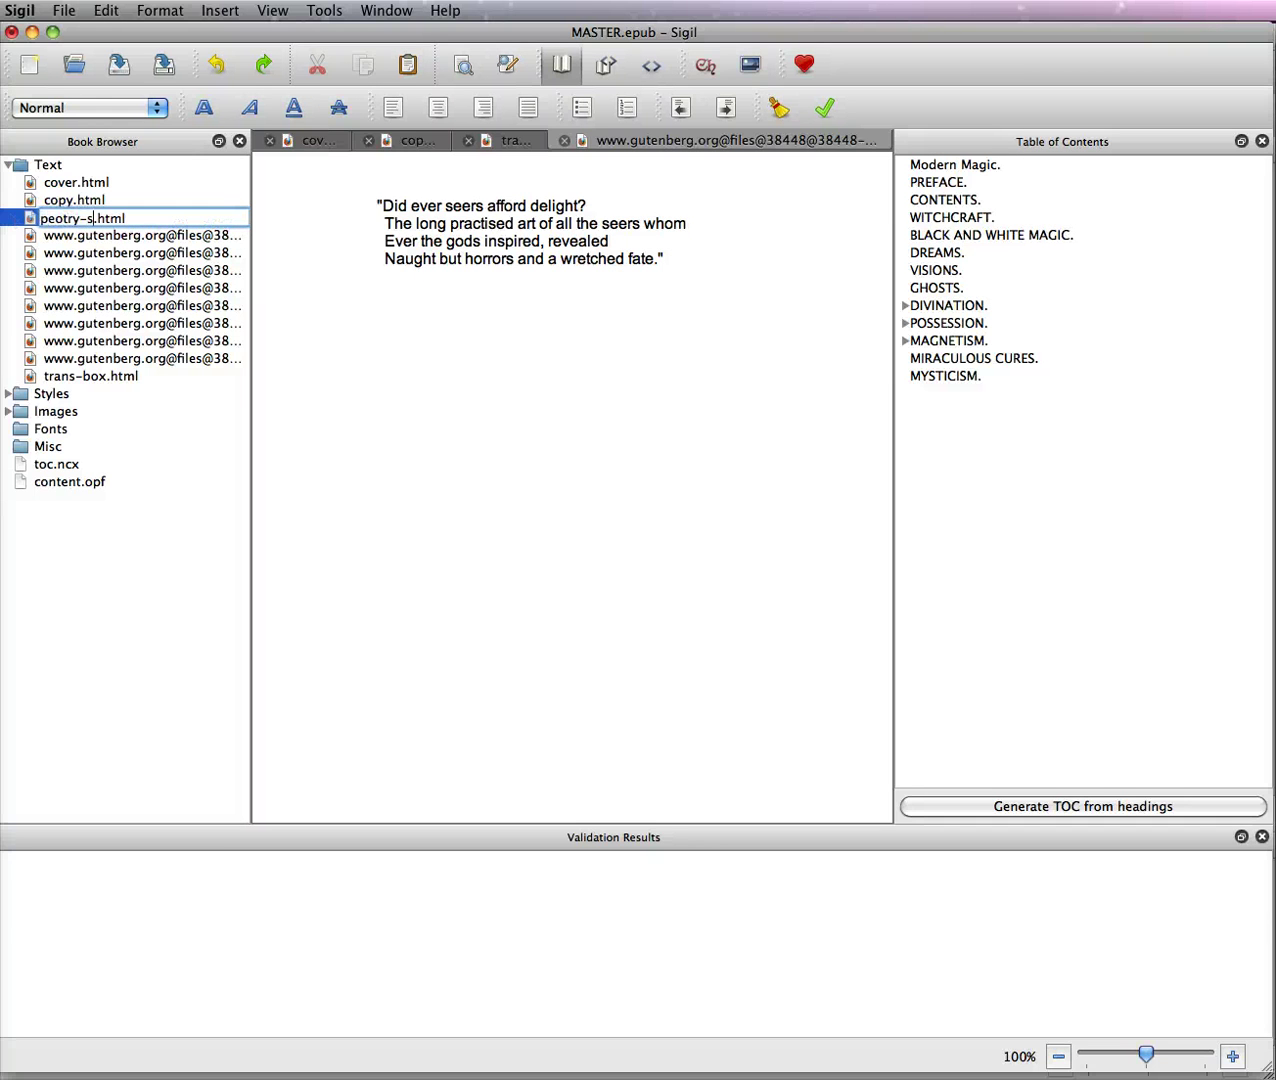
type("mple")
key("Return")
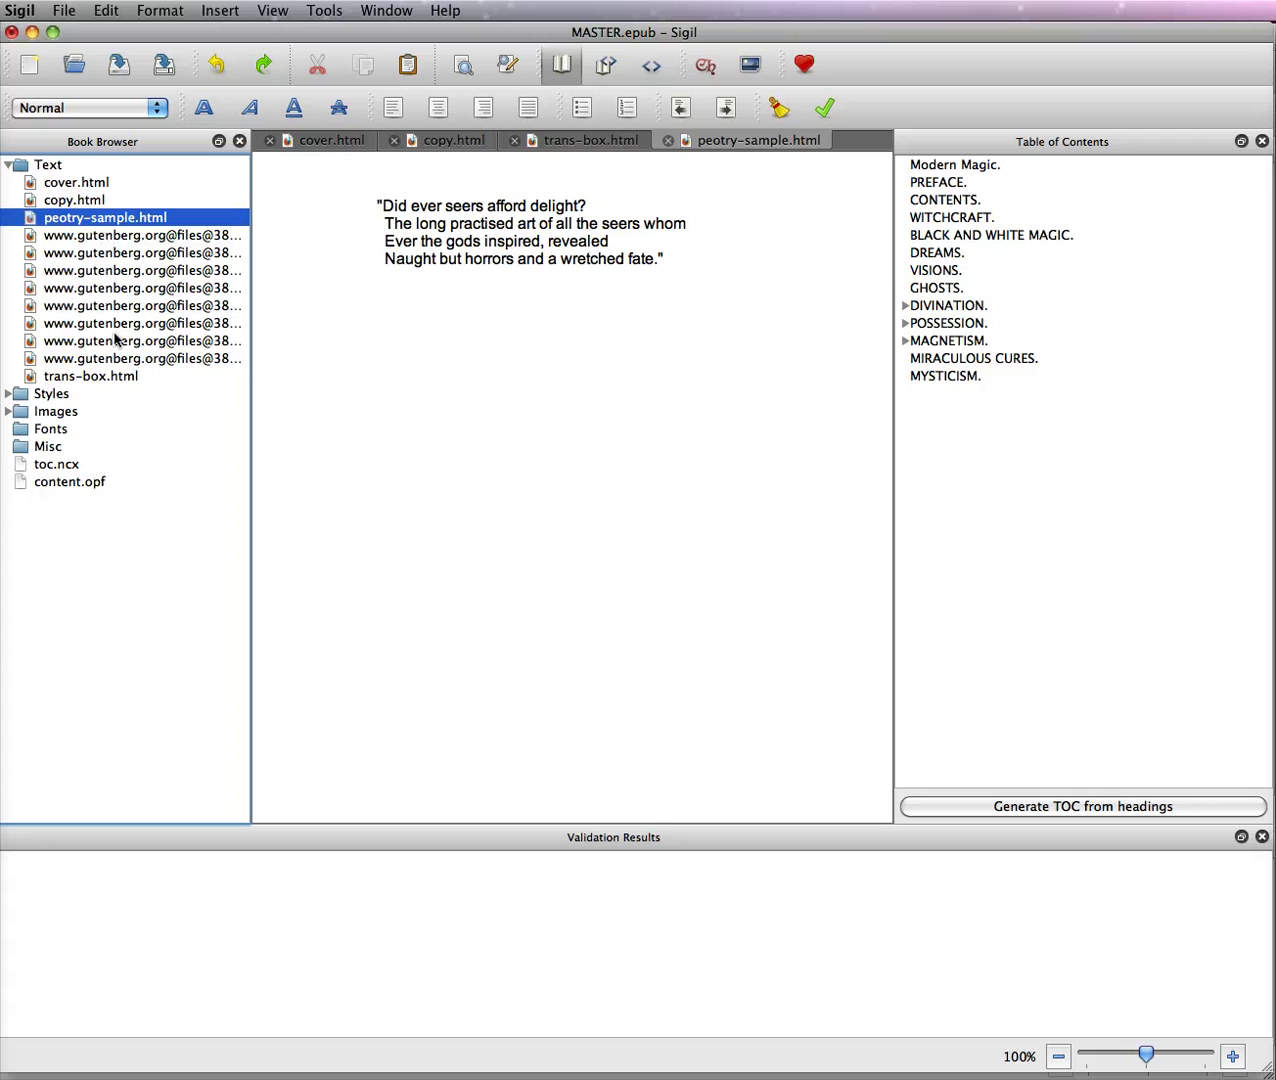
Delete the remaining Gutenberg chapter file from the book's Text folder
left_click(118, 240)
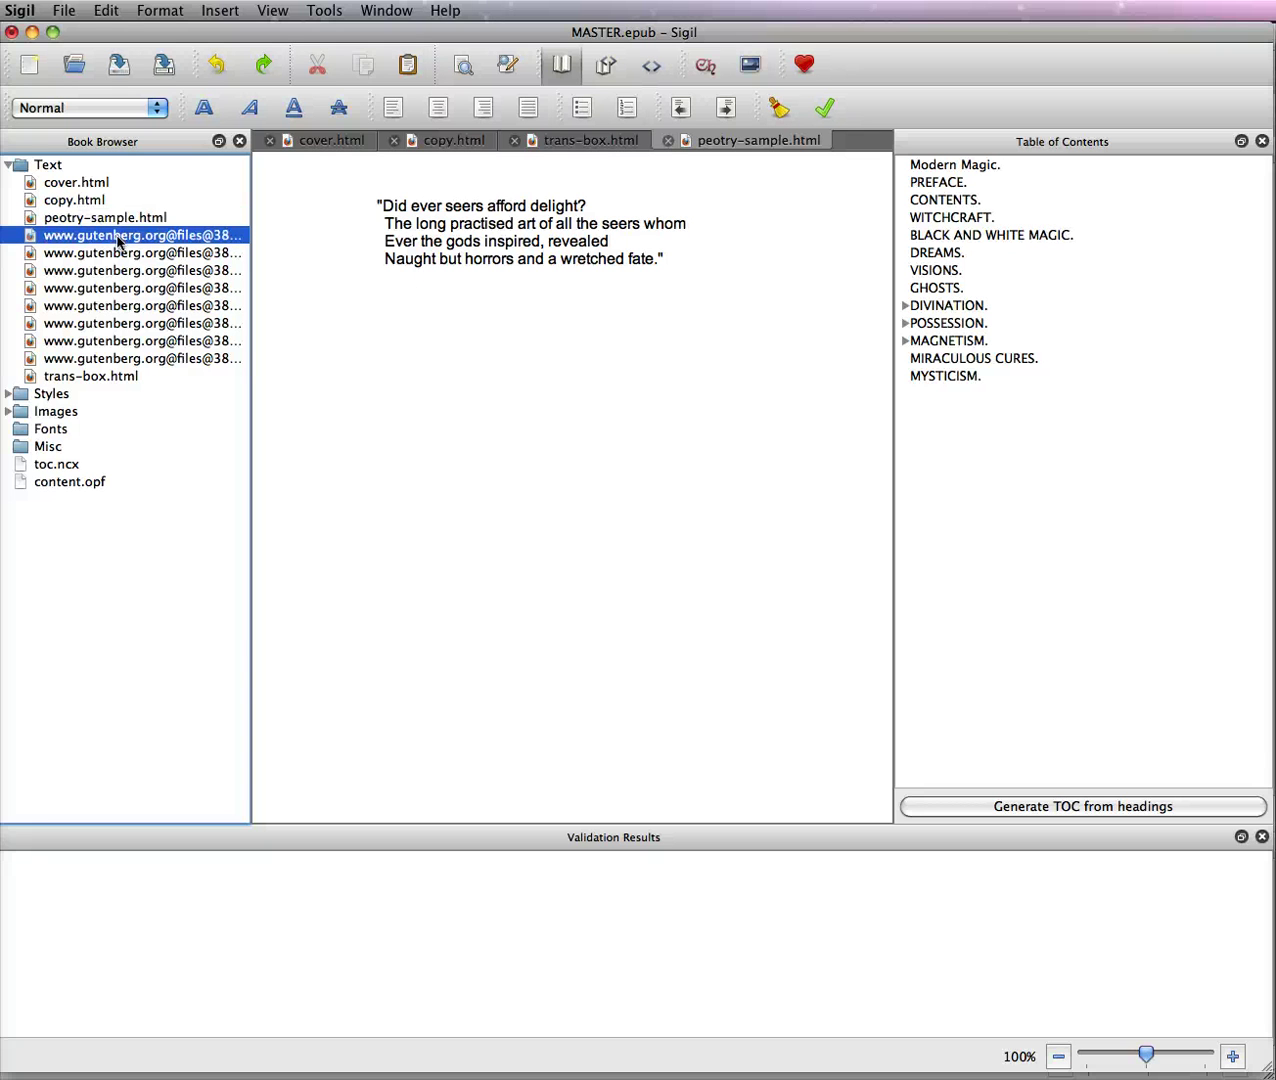
right_click(118, 240)
left_click(146, 305)
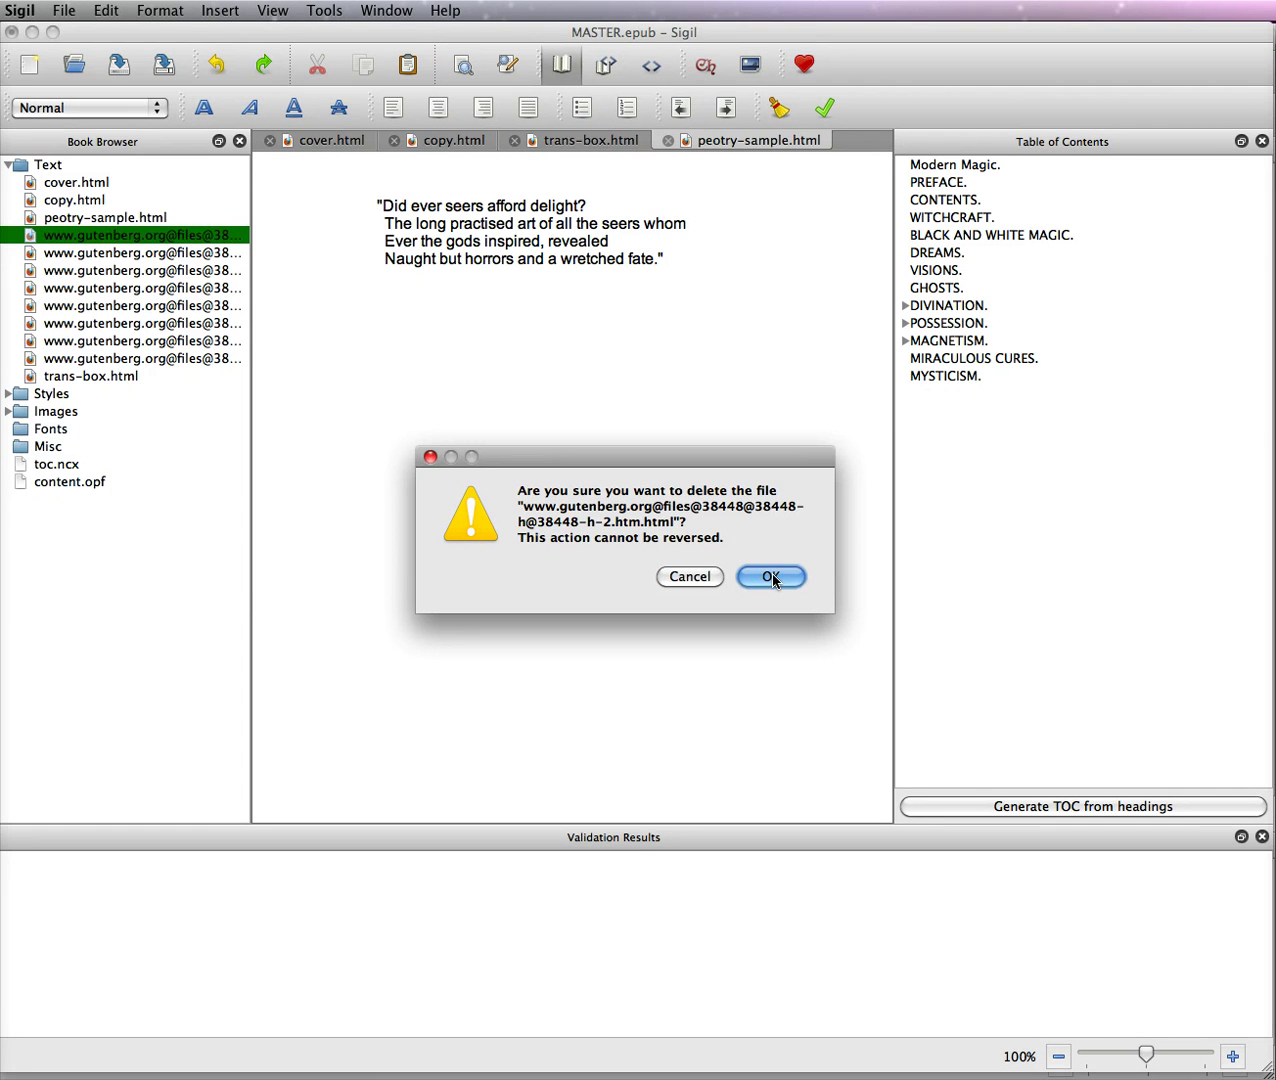
left_click(772, 578)
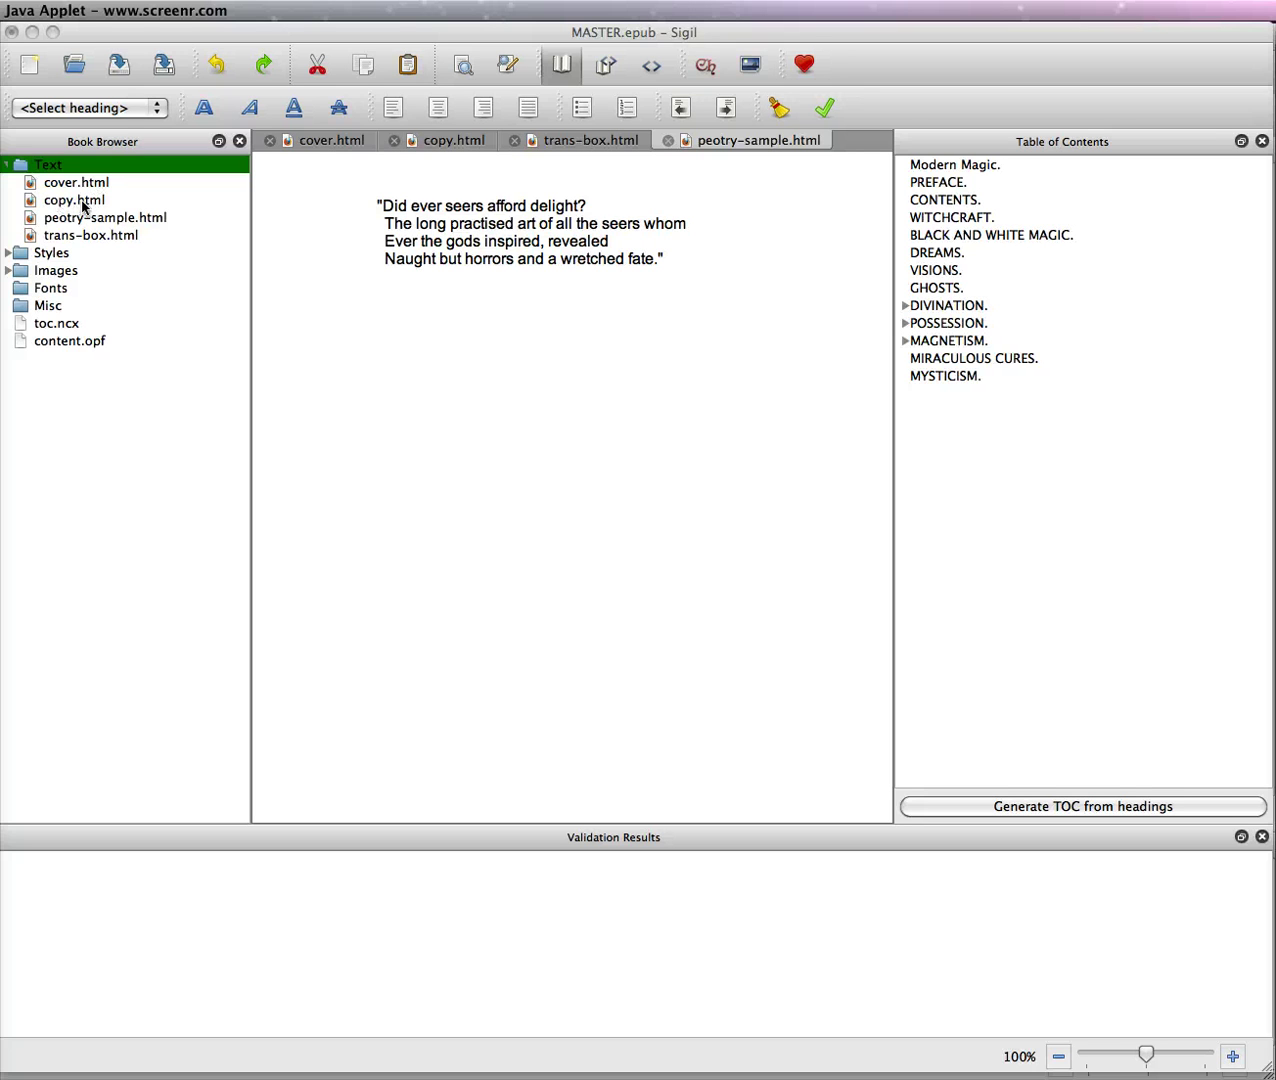
Inspect cover.html's HTML source, then bring up copy.html with the Modern Magic title page
double_click(86, 188)
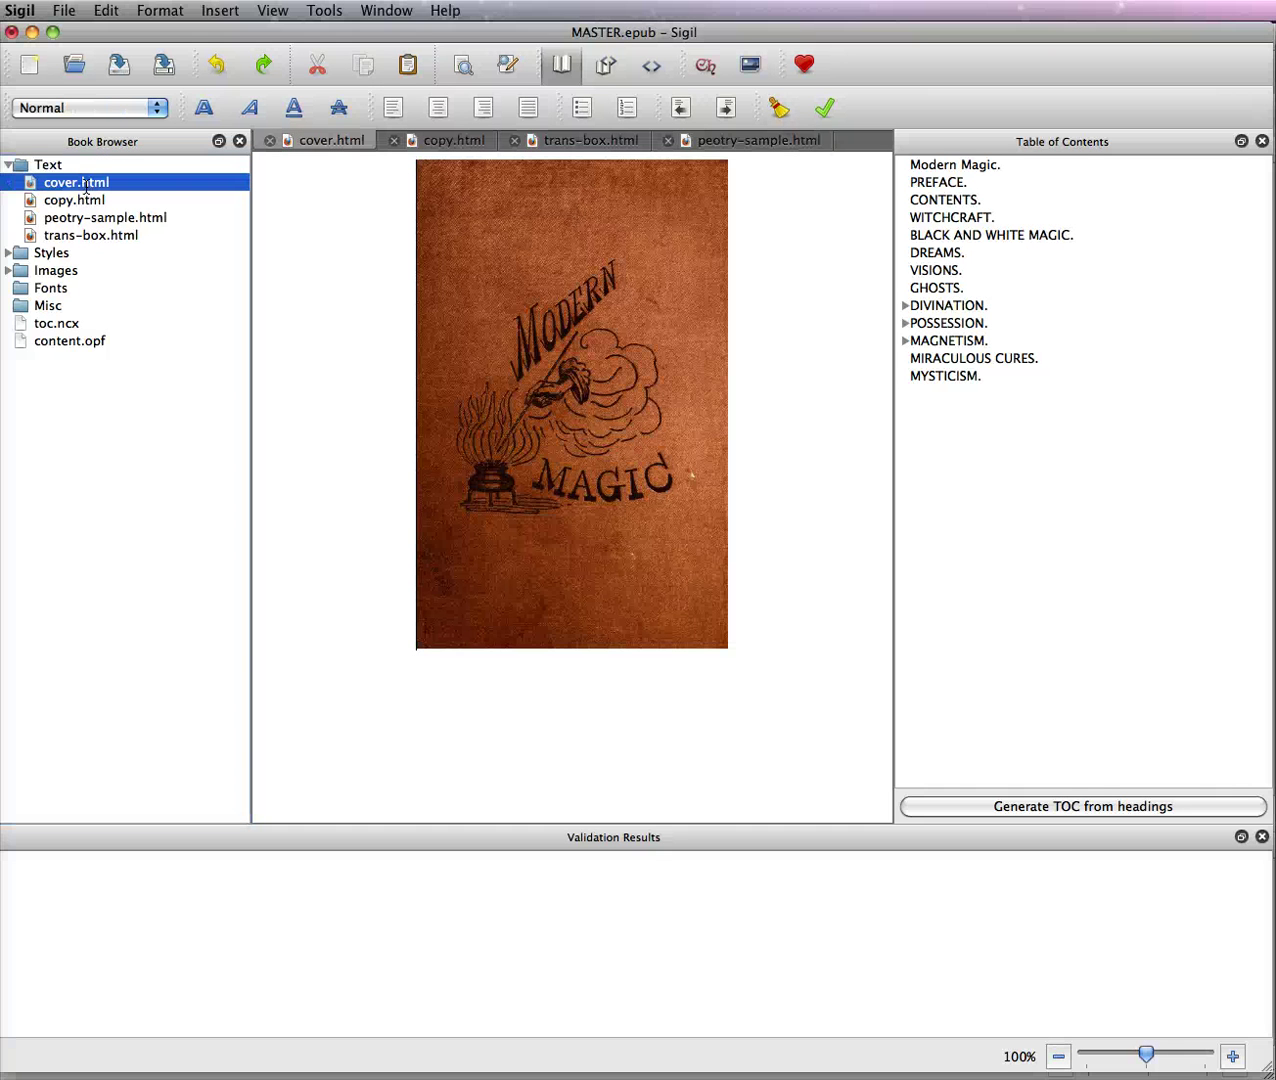
left_click(651, 66)
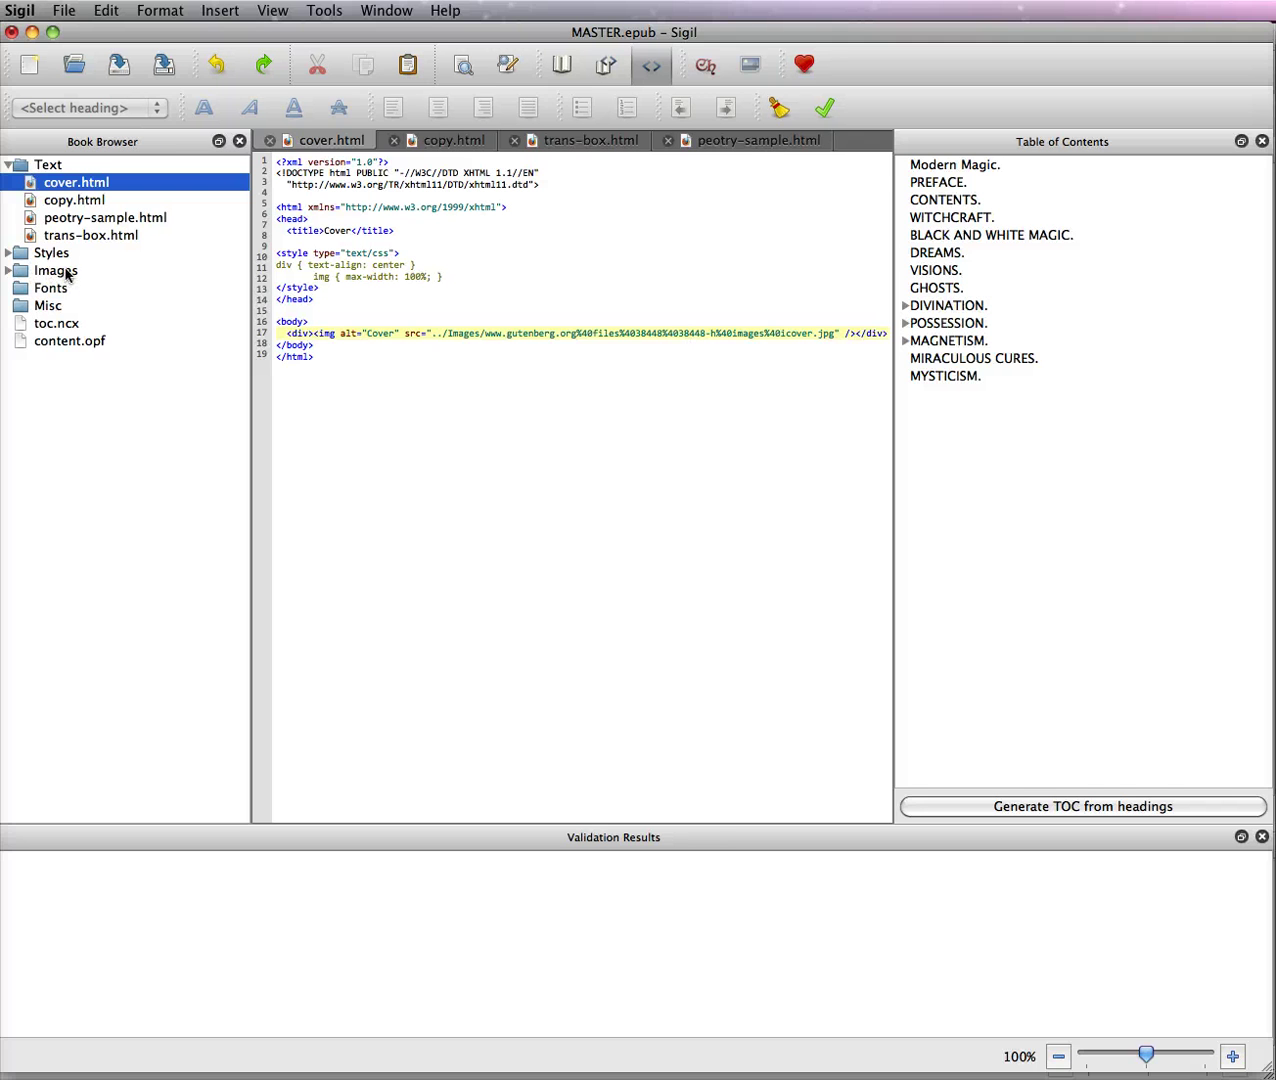
double_click(82, 201)
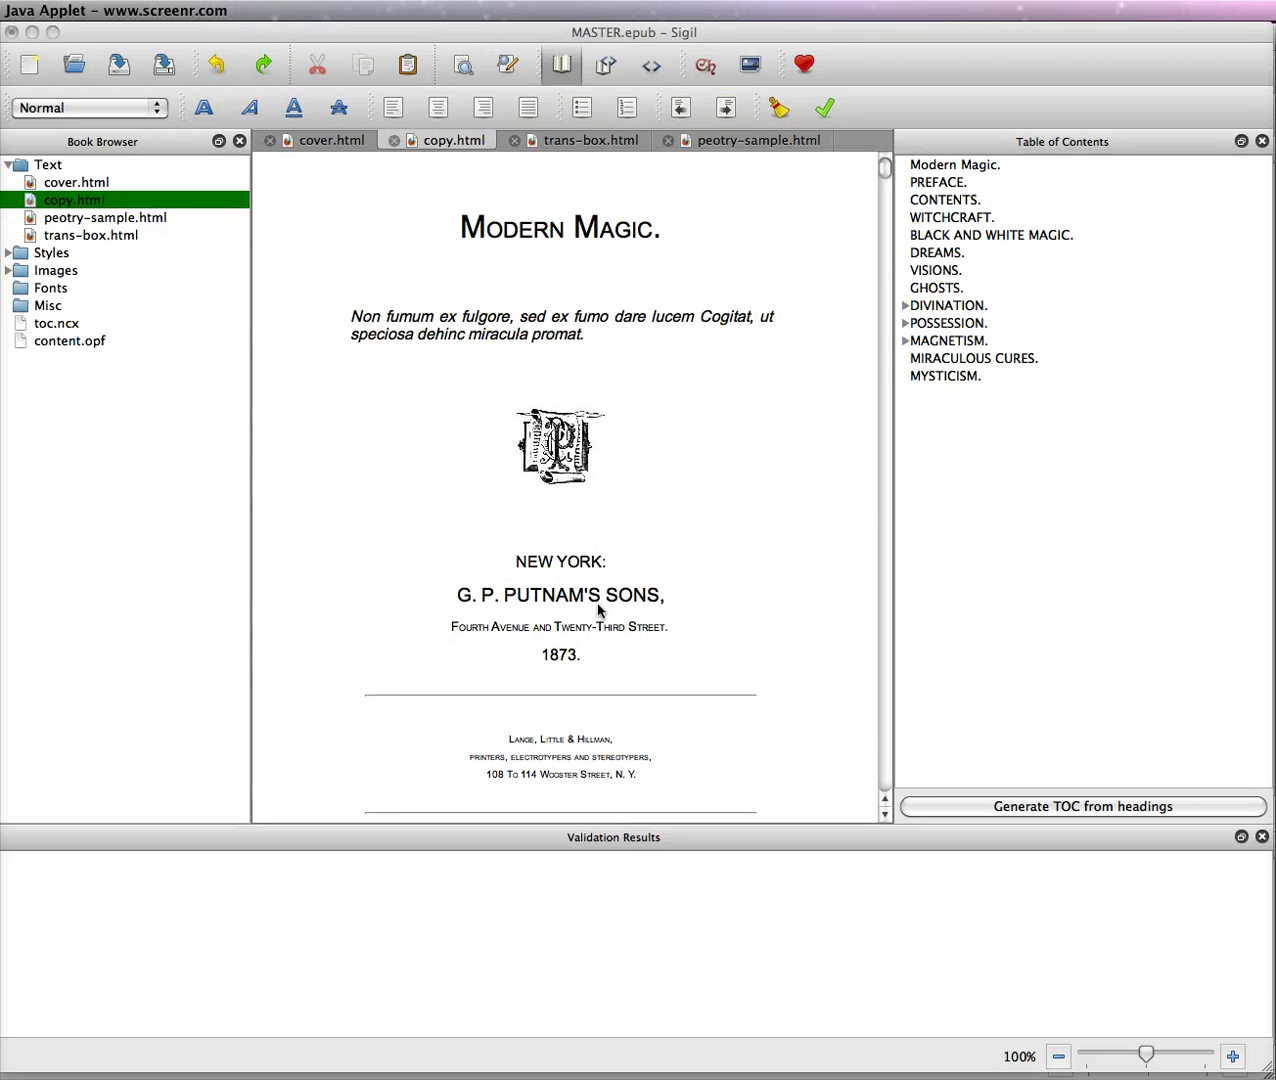
Select the start of copy.html's PREFACE heading and view that spot in Code View
scroll(708, 700, "down", 3)
scroll(708, 700, "down", 1)
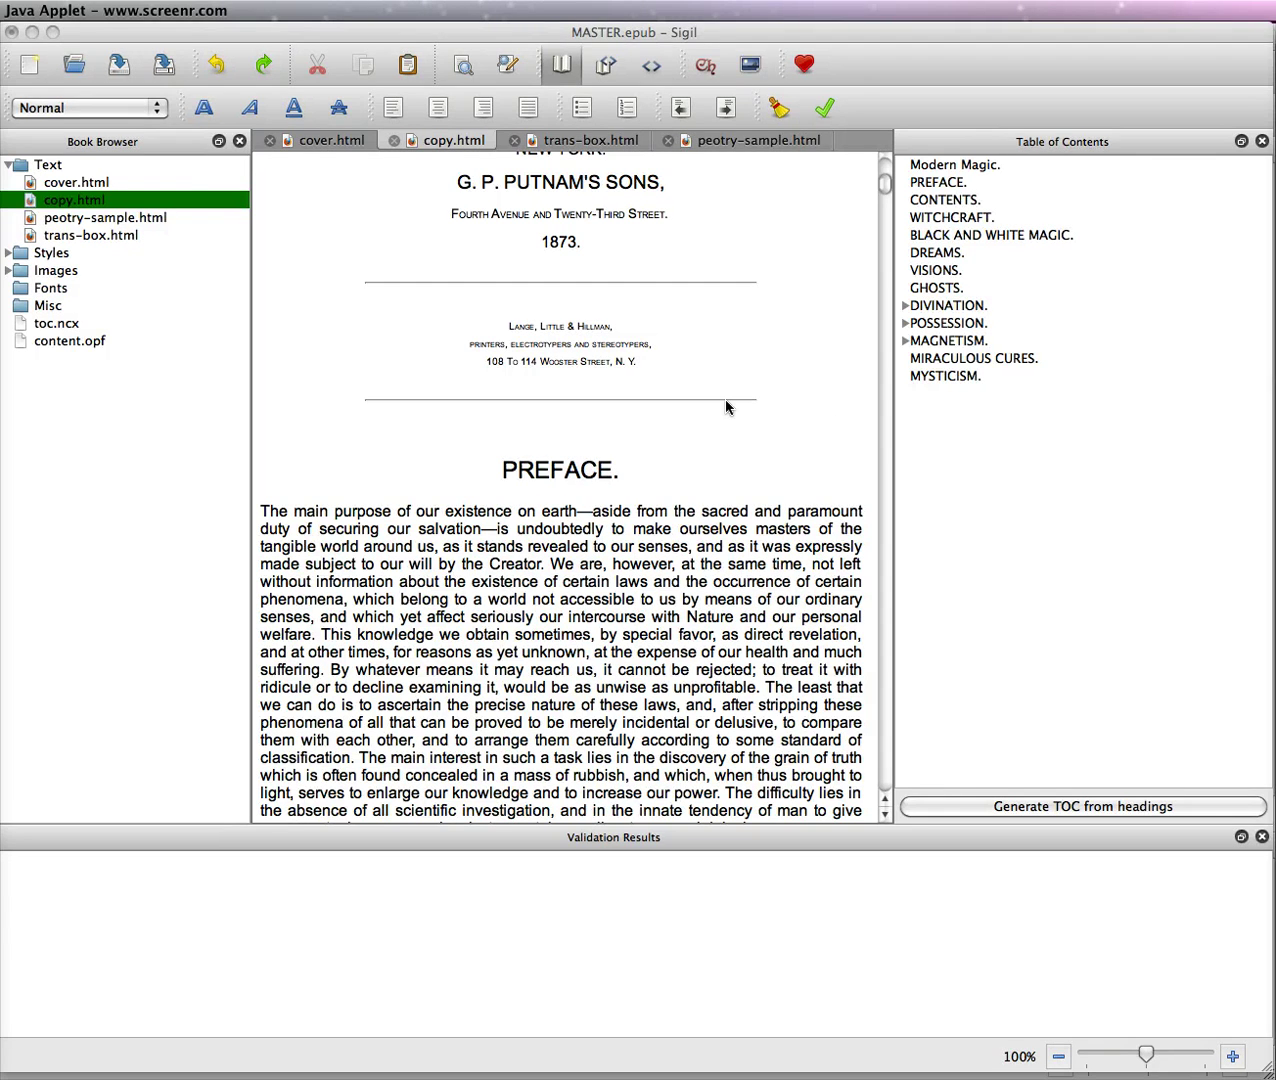
left_click(555, 421)
left_click(500, 469)
left_click_drag(500, 469, 630, 470)
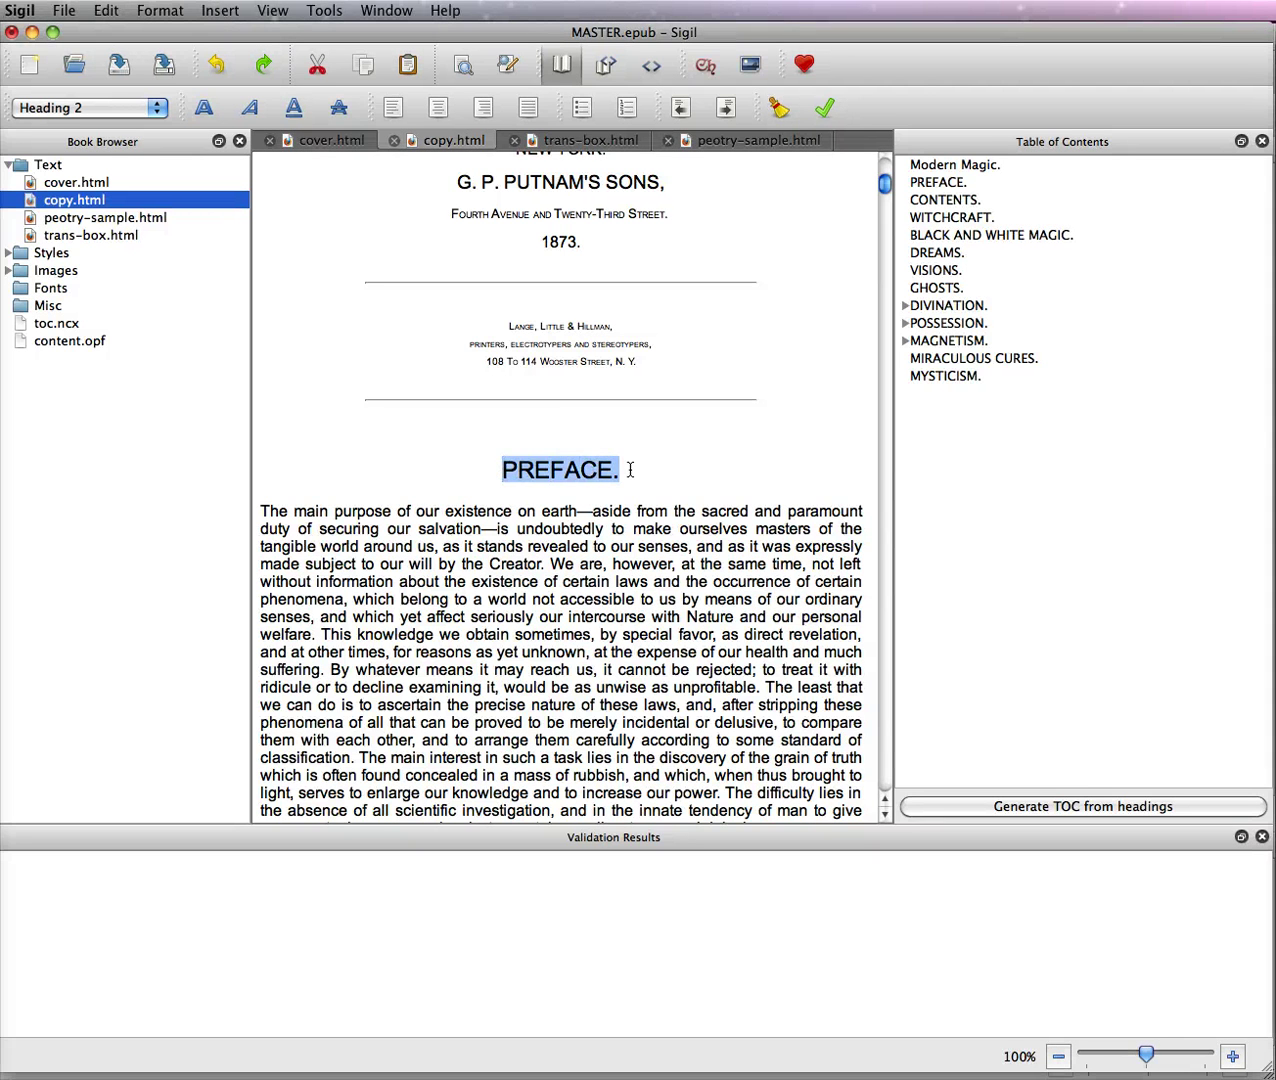
left_click(651, 66)
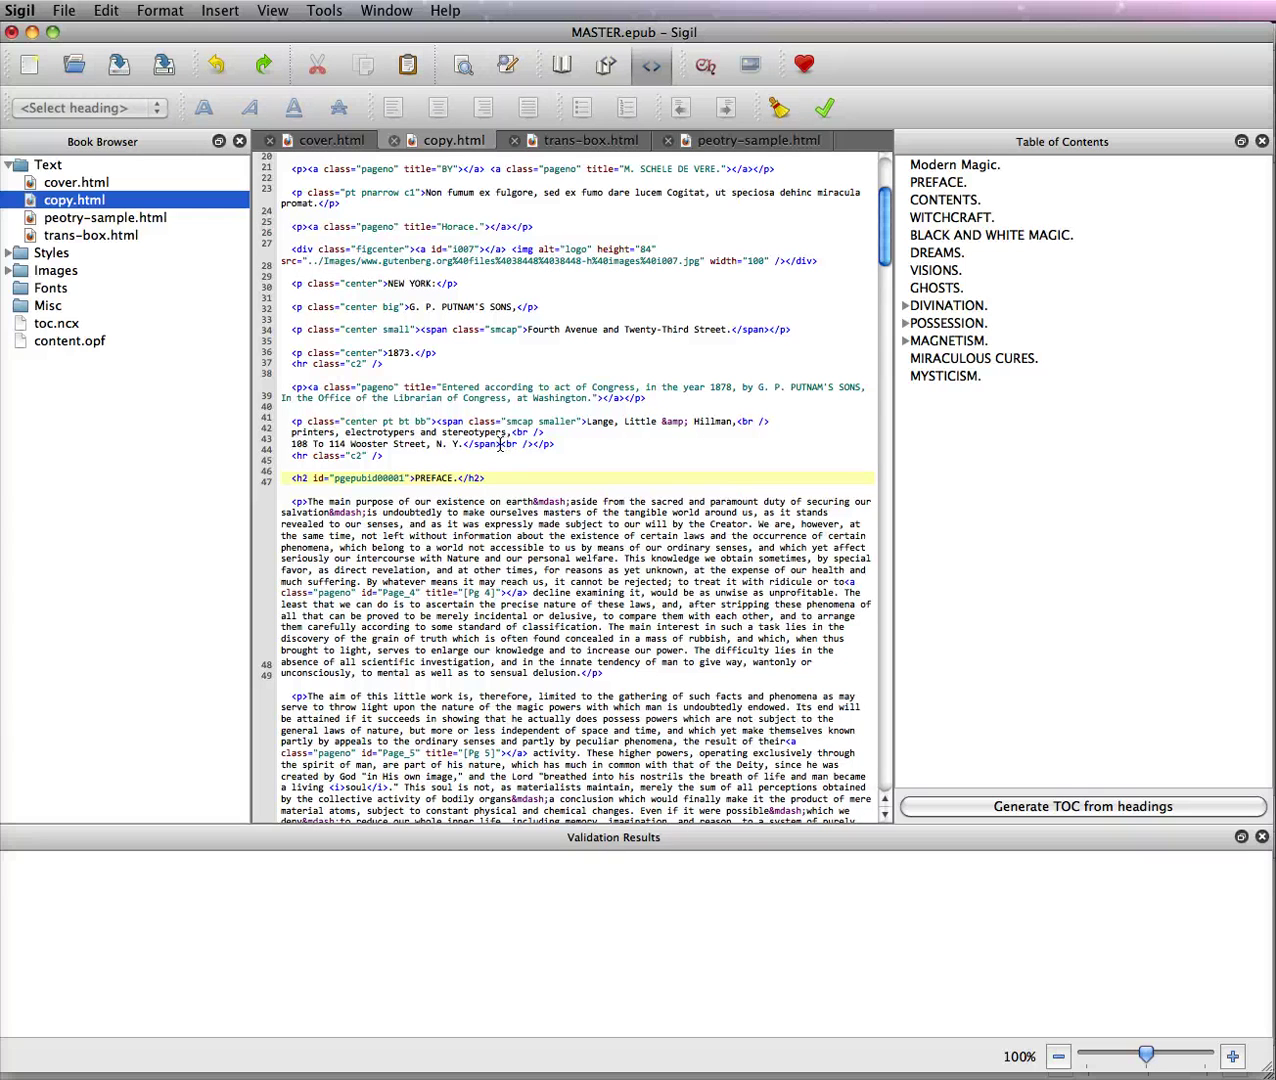
Insert a chapter break after the Wooster Street line, just before the PREFACE h2
left_click(569, 444)
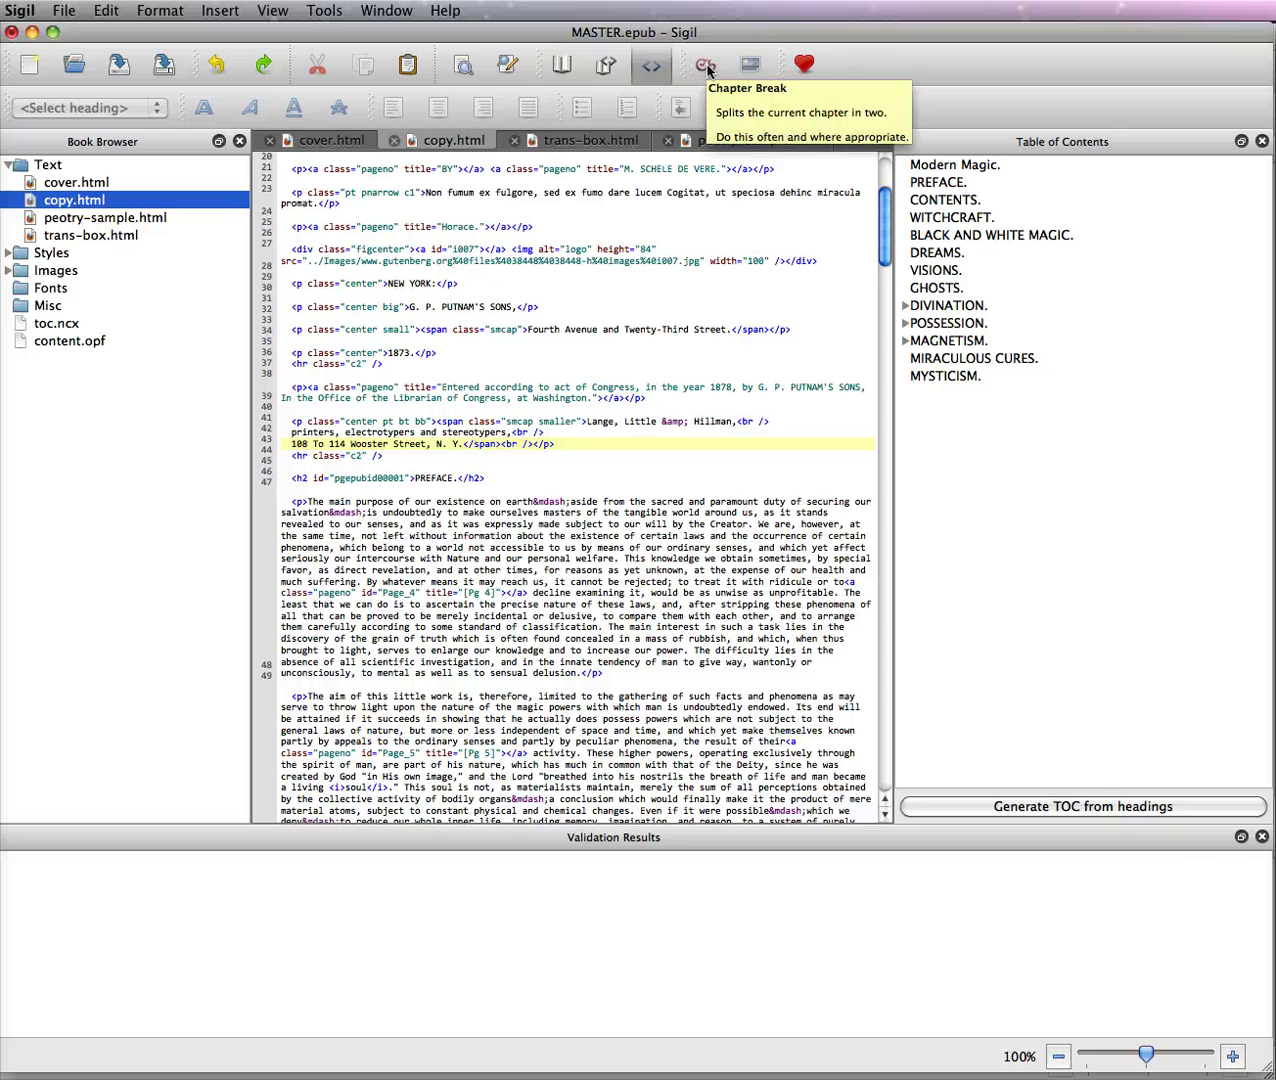
left_click(706, 66)
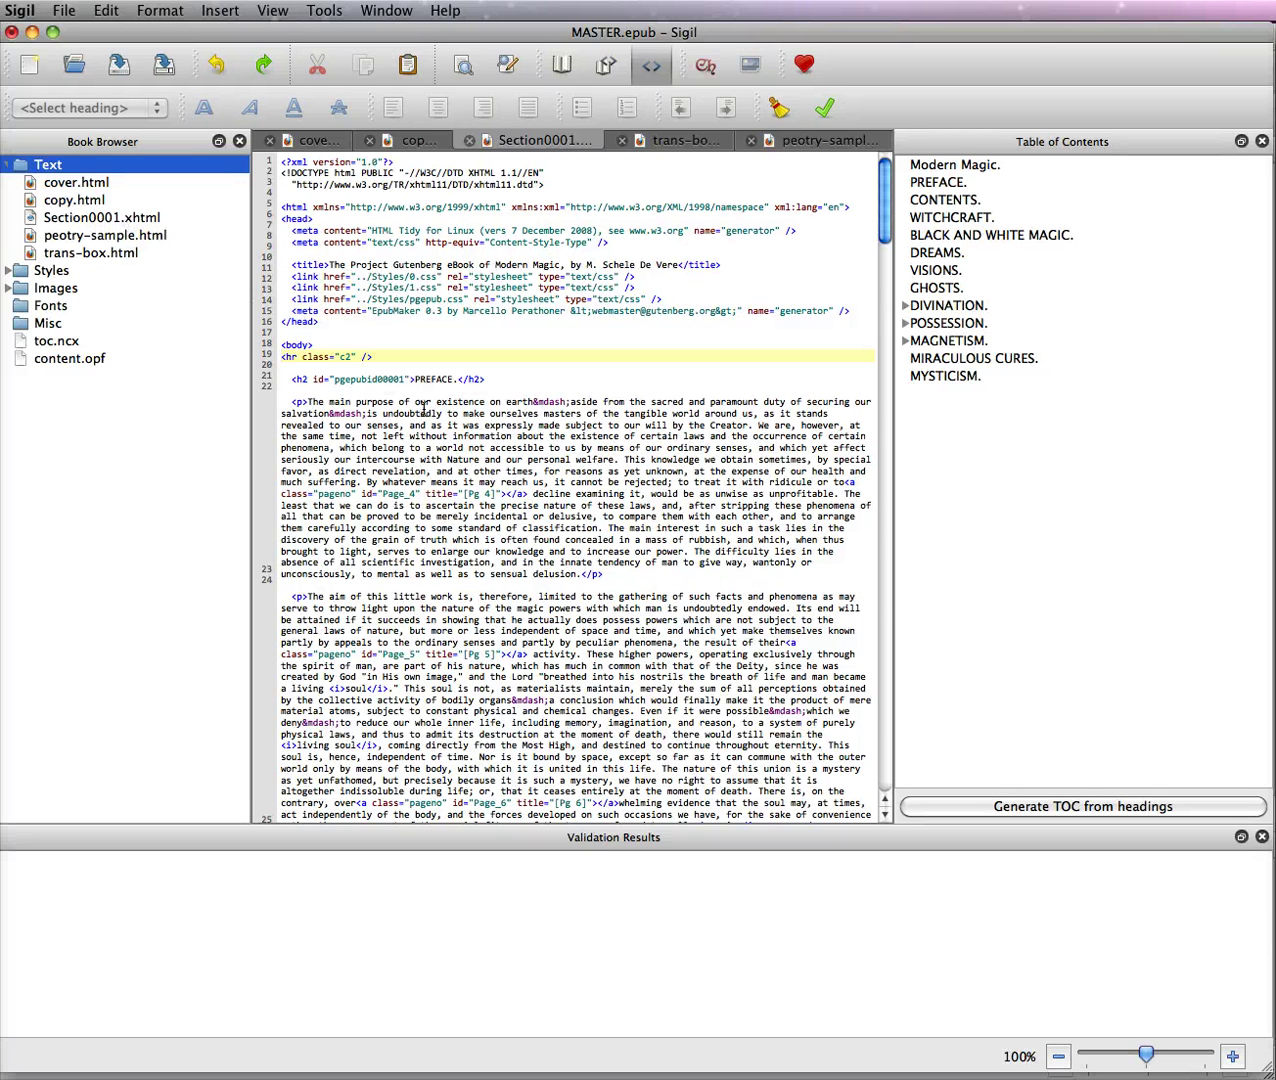
Rename Section0001.xhtml to preface.xhtml
left_click(78, 220)
right_click(78, 220)
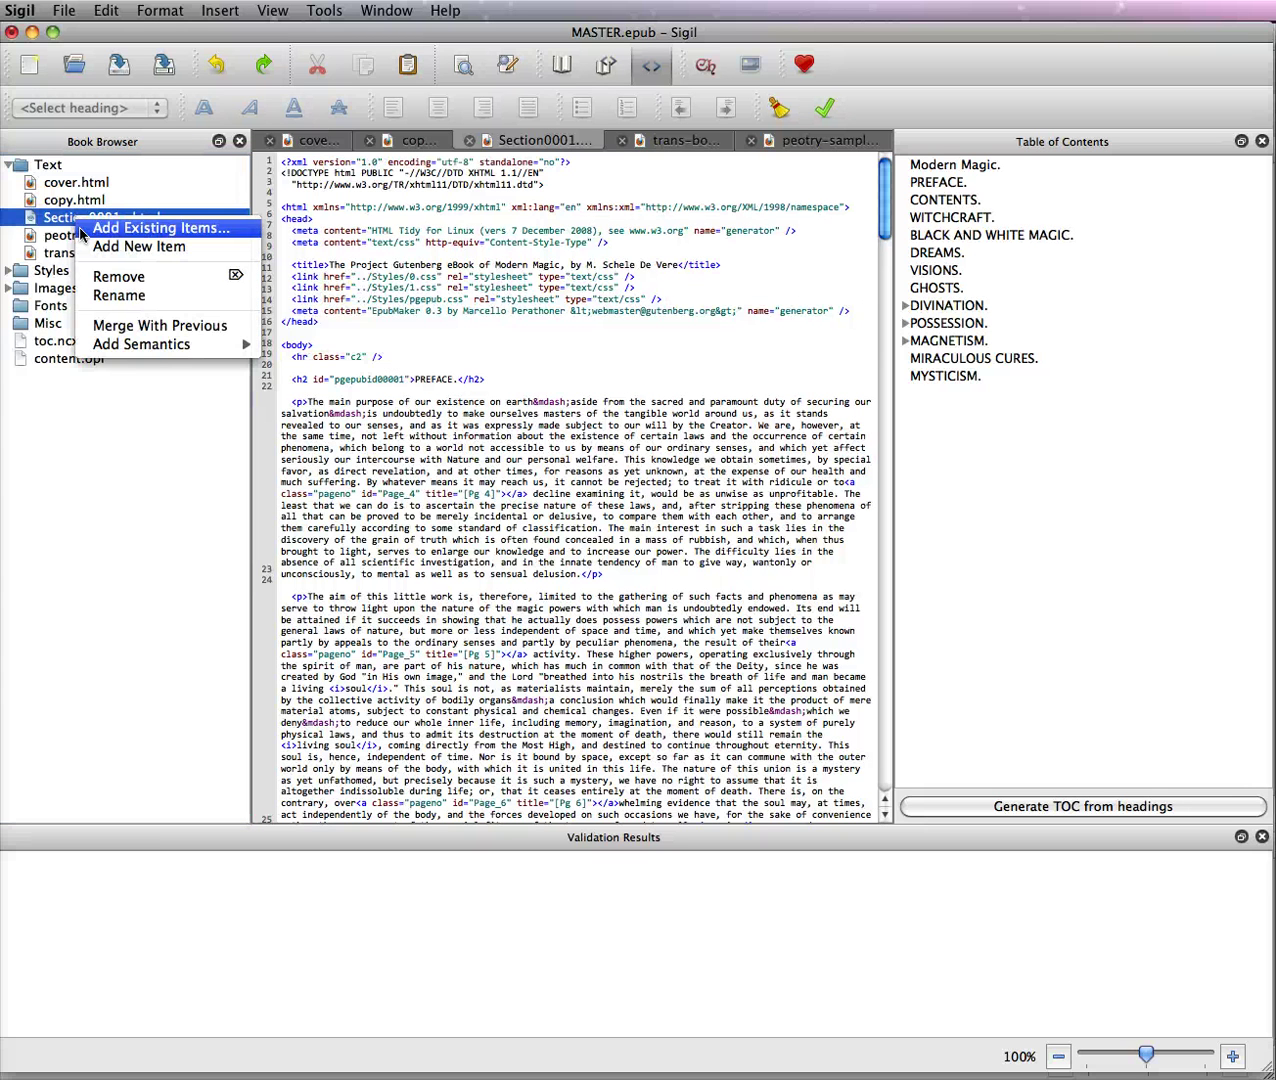
left_click(118, 295)
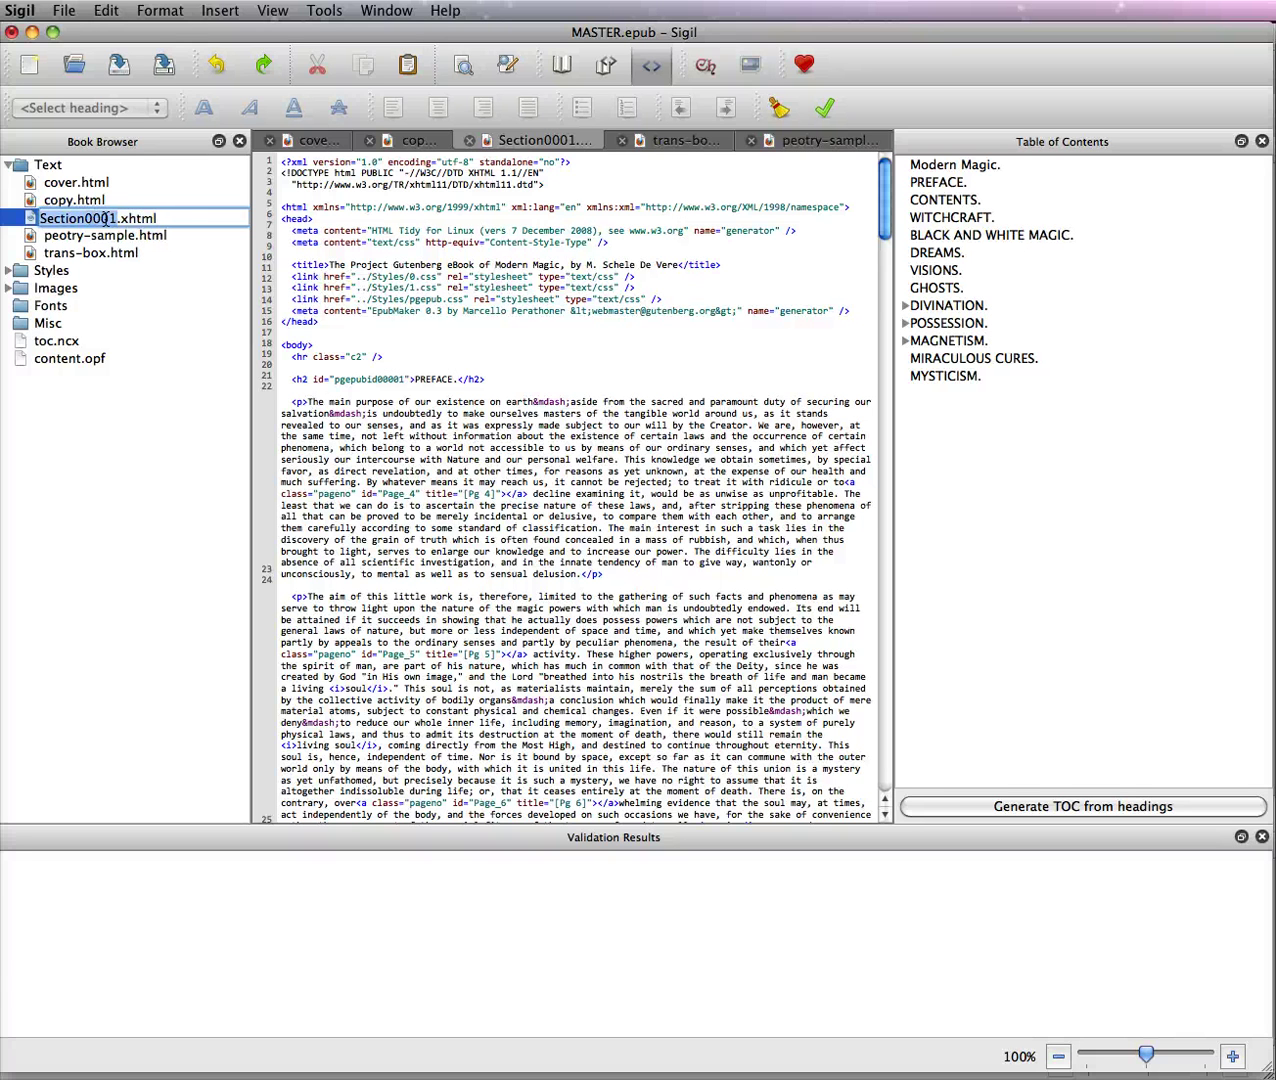
type("preface")
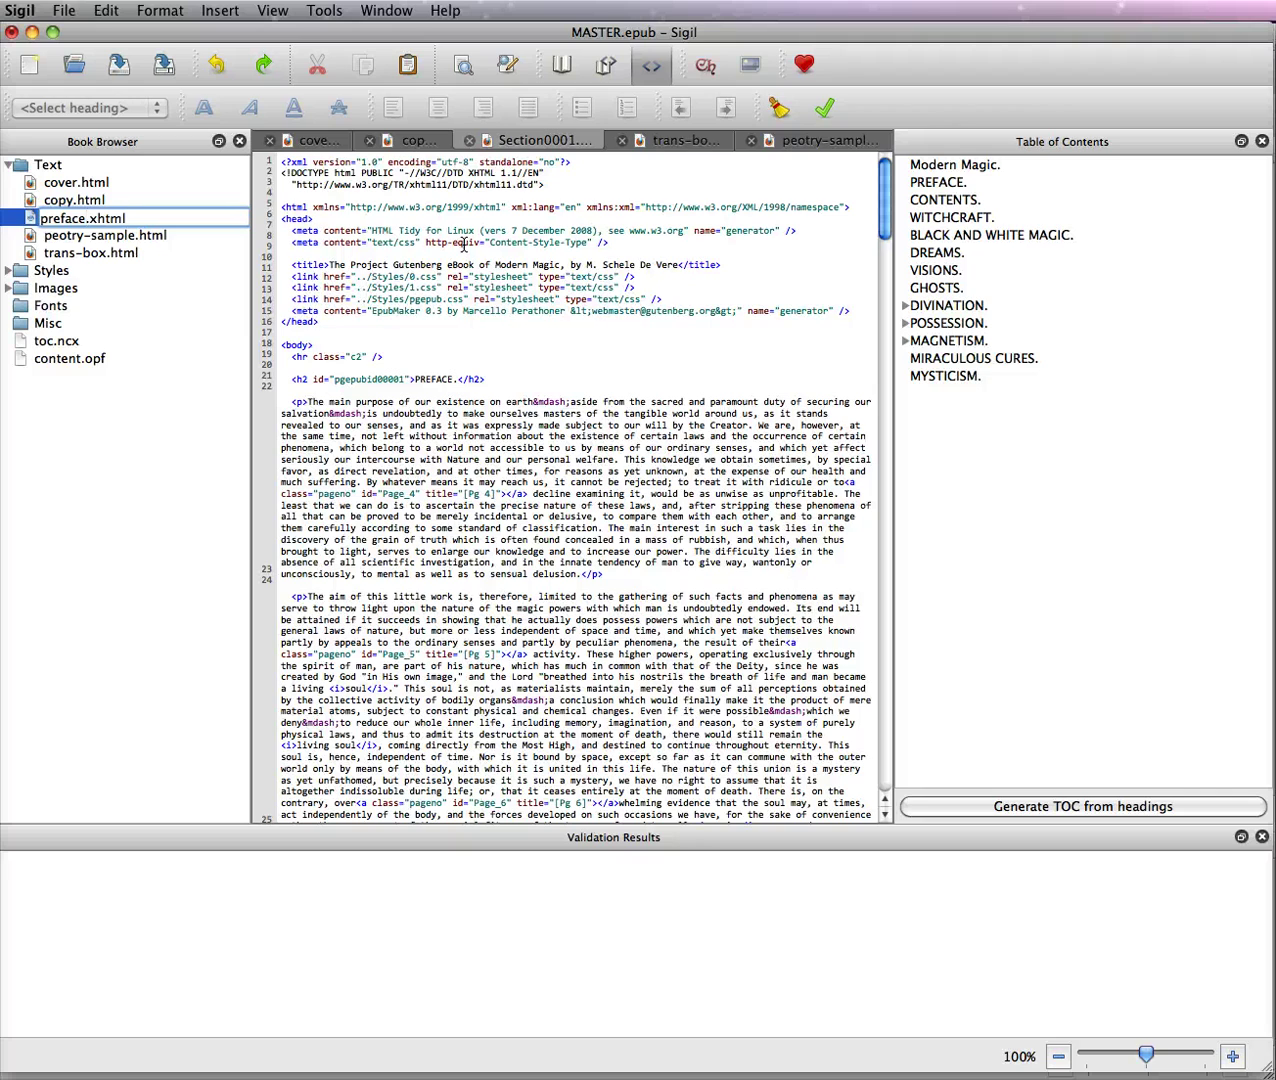
Confirm the preface.xhtml name and insert a chapter break at the CONTENTS heading
key("Return")
scroll(474, 529, "down", 10)
scroll(474, 529, "up", 1)
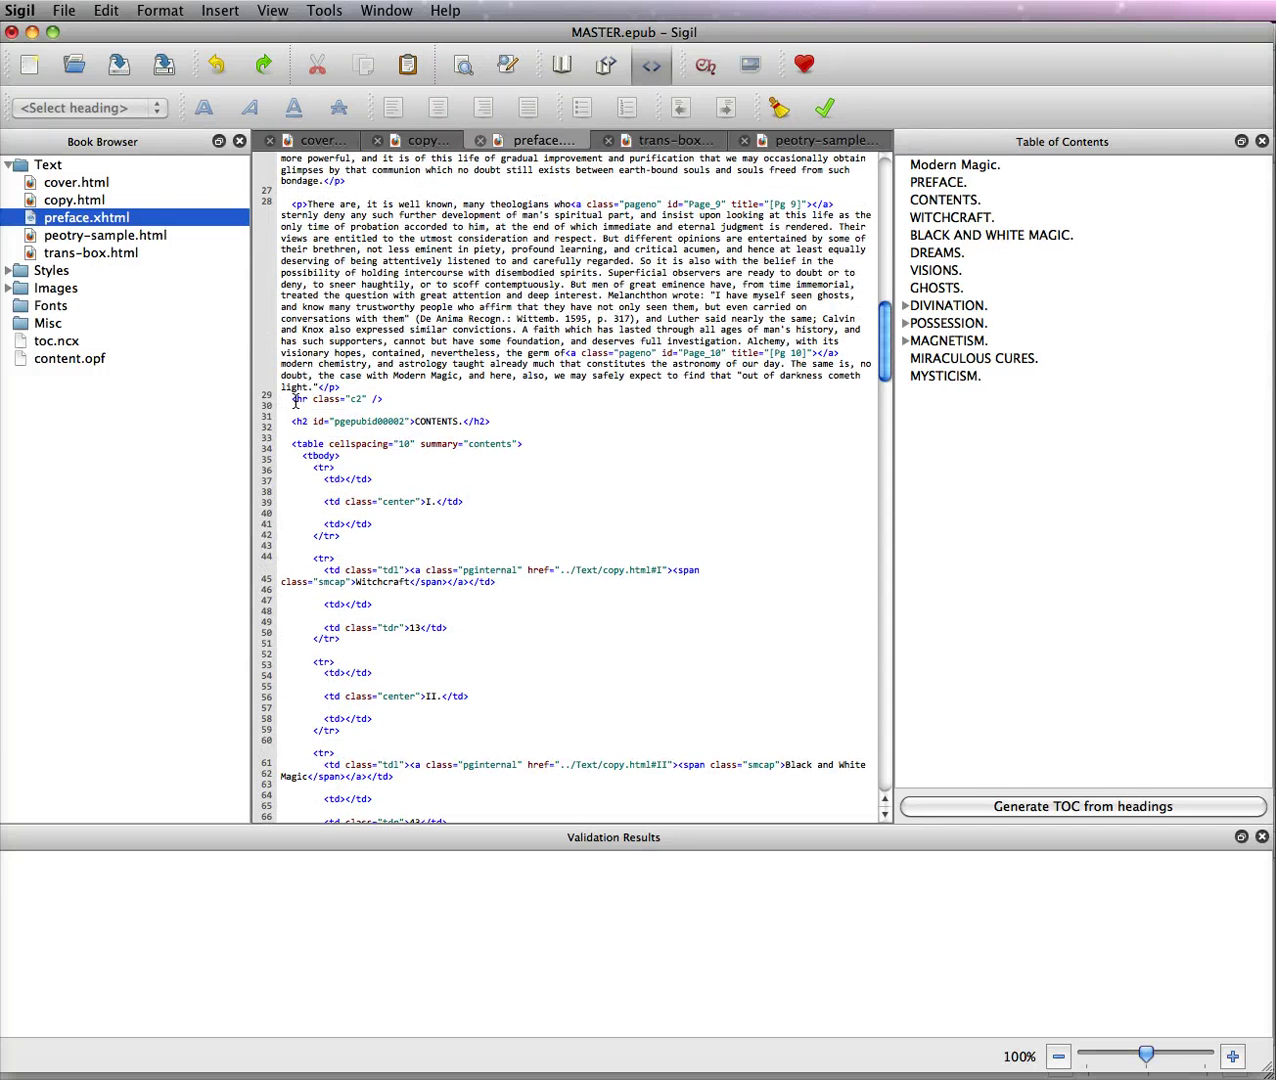
left_click(350, 384)
left_click(704, 67)
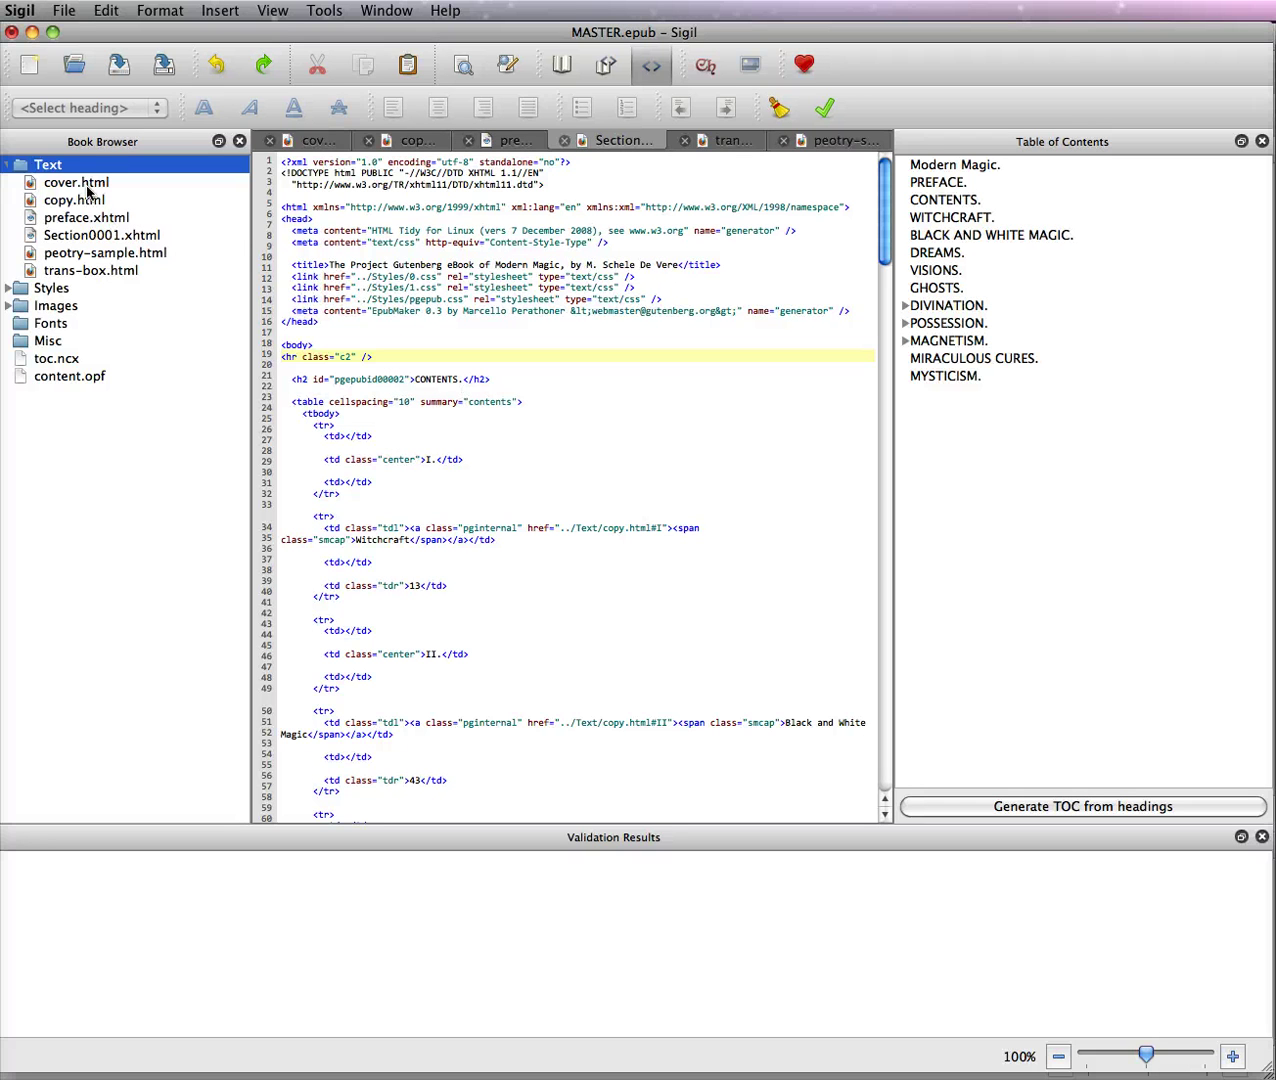
Rename the new Section0001.xhtml file to toc.xhtml
left_click(96, 237)
right_click(102, 240)
left_click(146, 318)
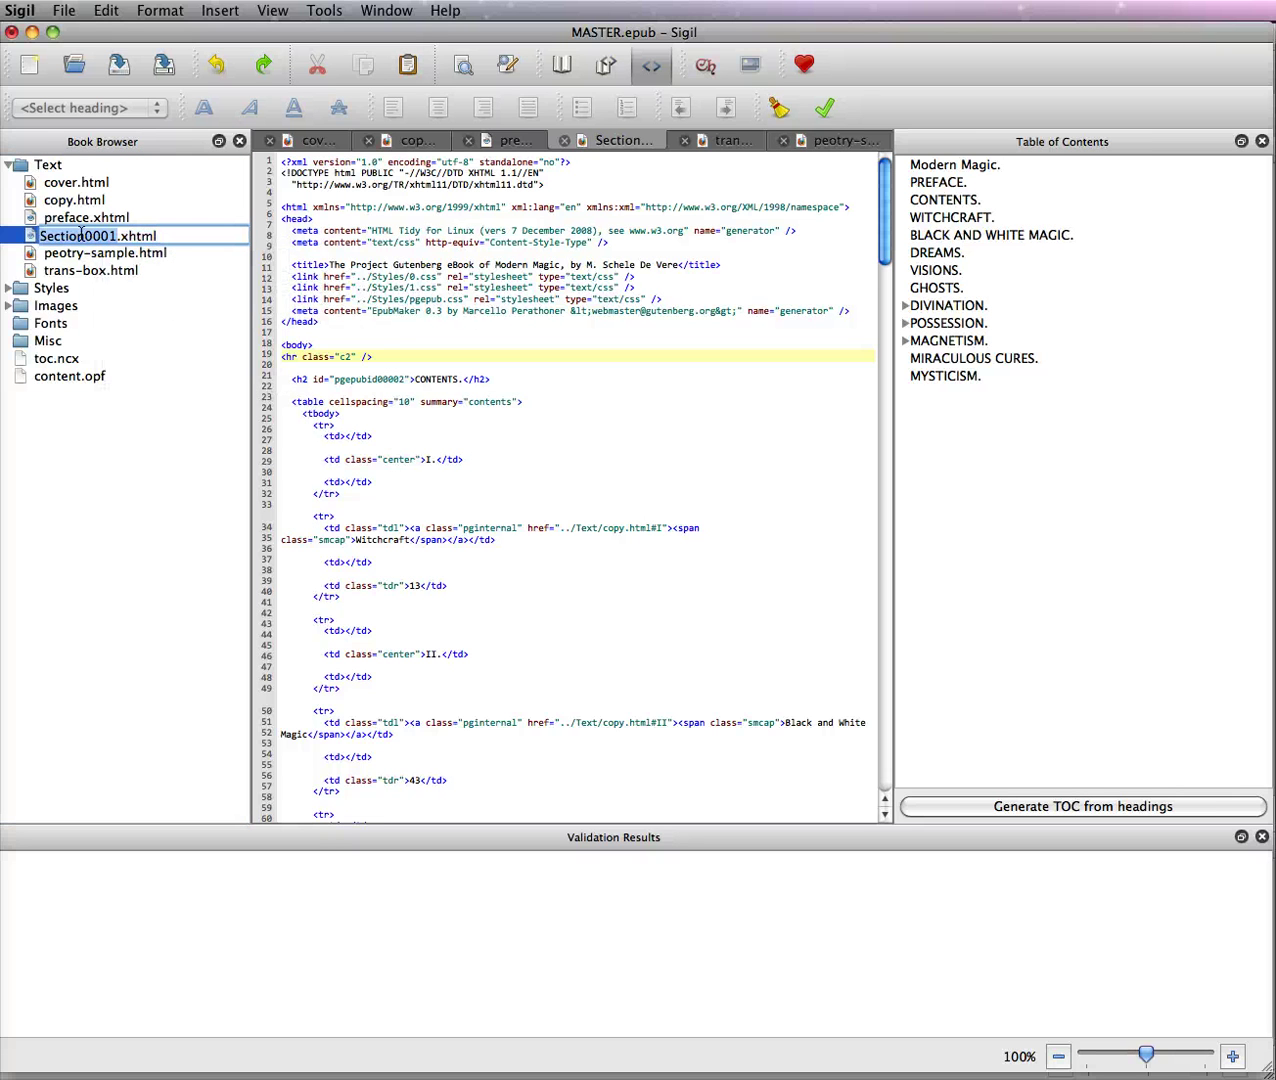
type("toc")
key("Return")
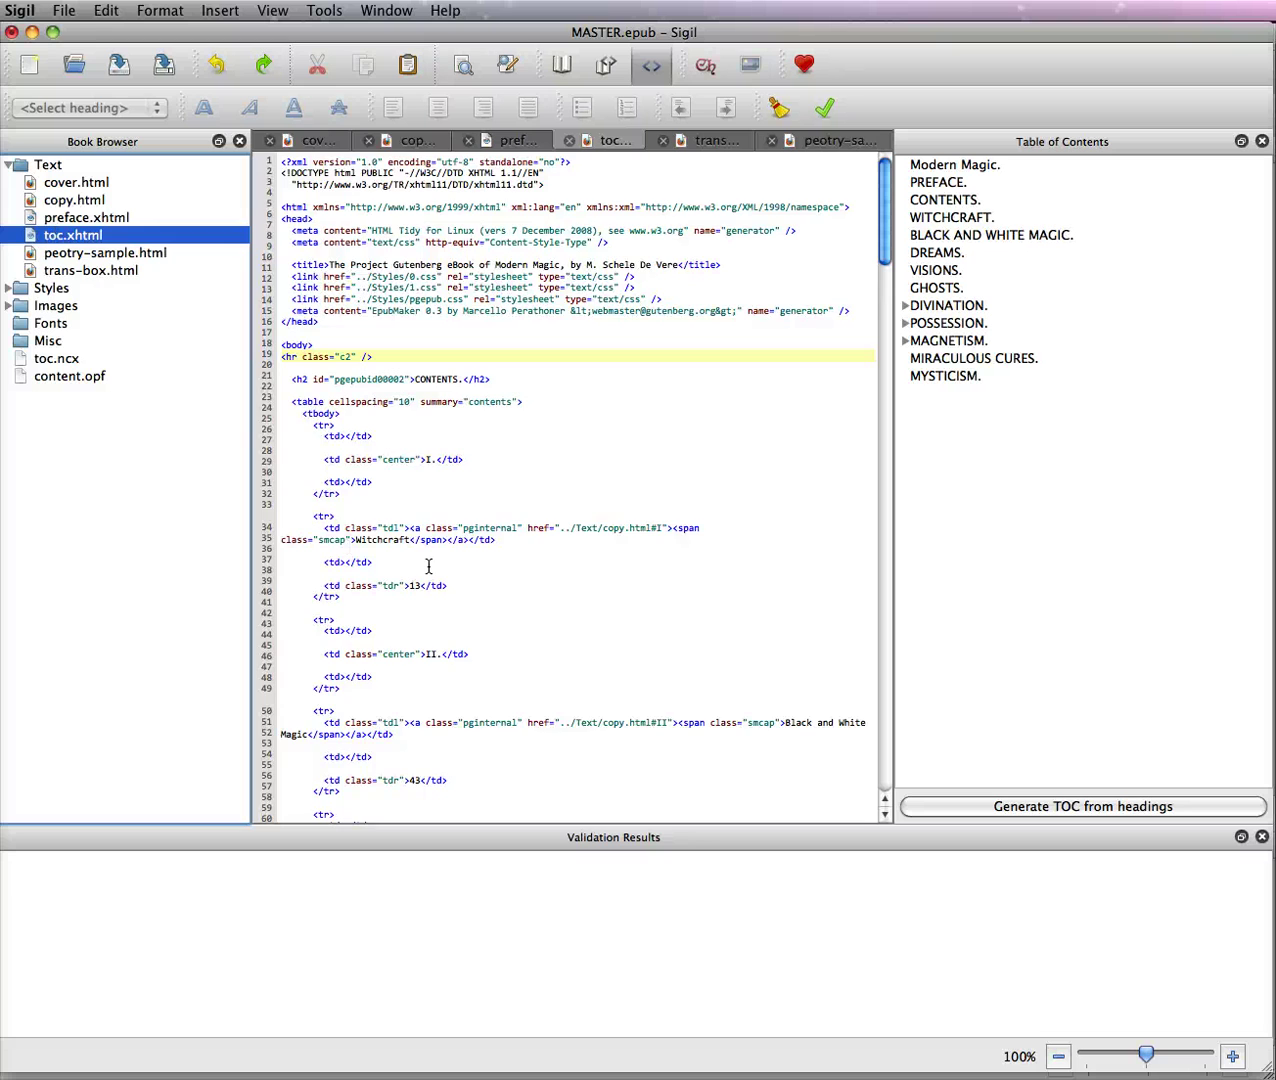
Insert a chapter break in toc.xhtml just before the WITCHCRAFT chapter
scroll(429, 566, "down", 15)
scroll(429, 566, "down", 20)
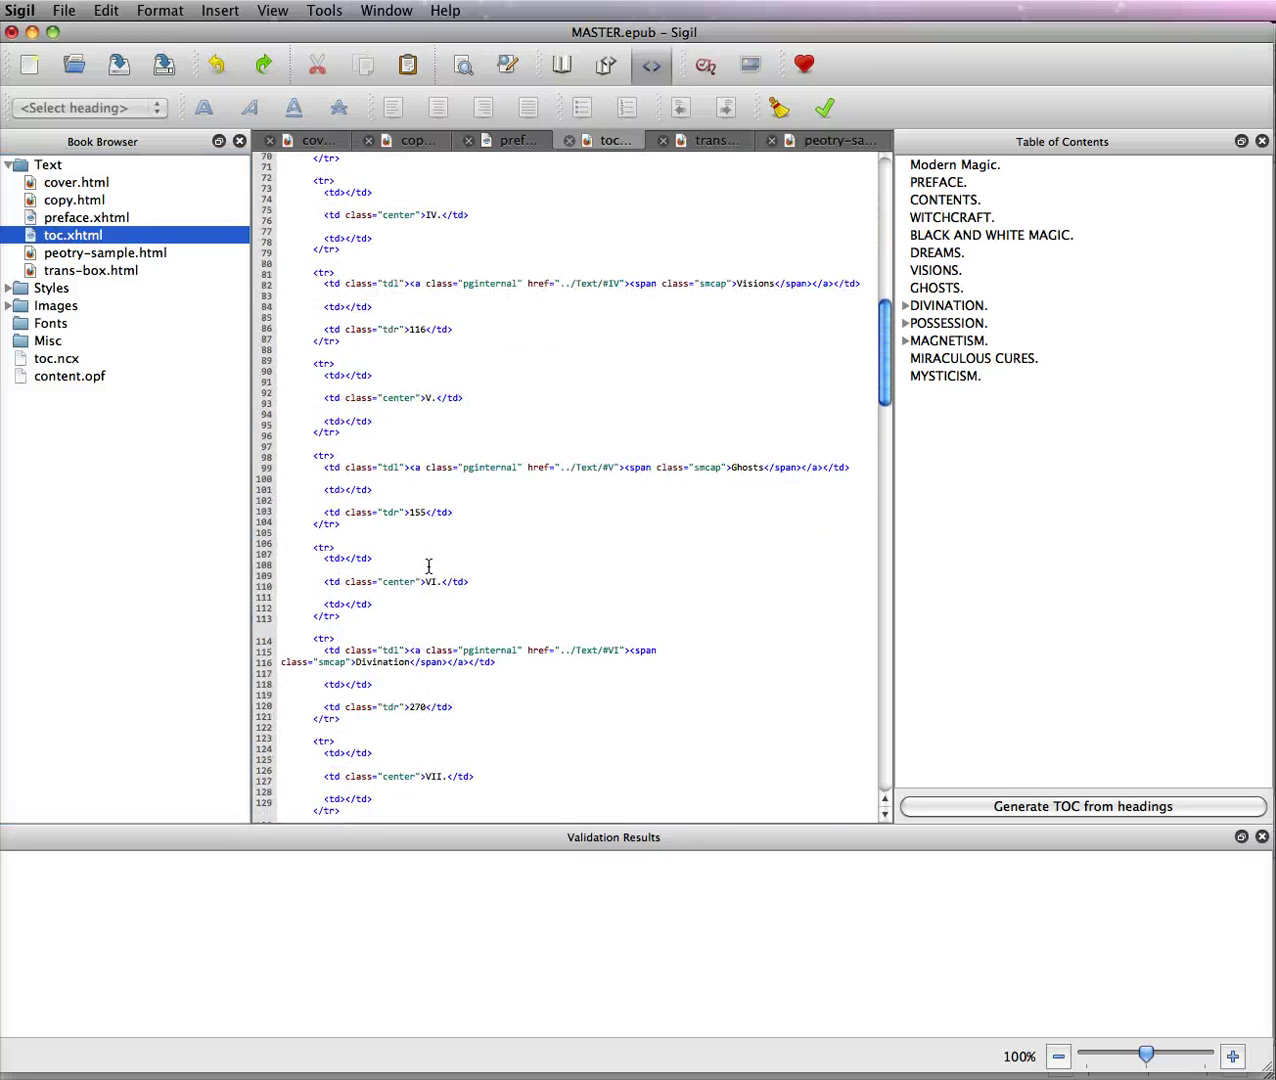
scroll(429, 566, "down", 10)
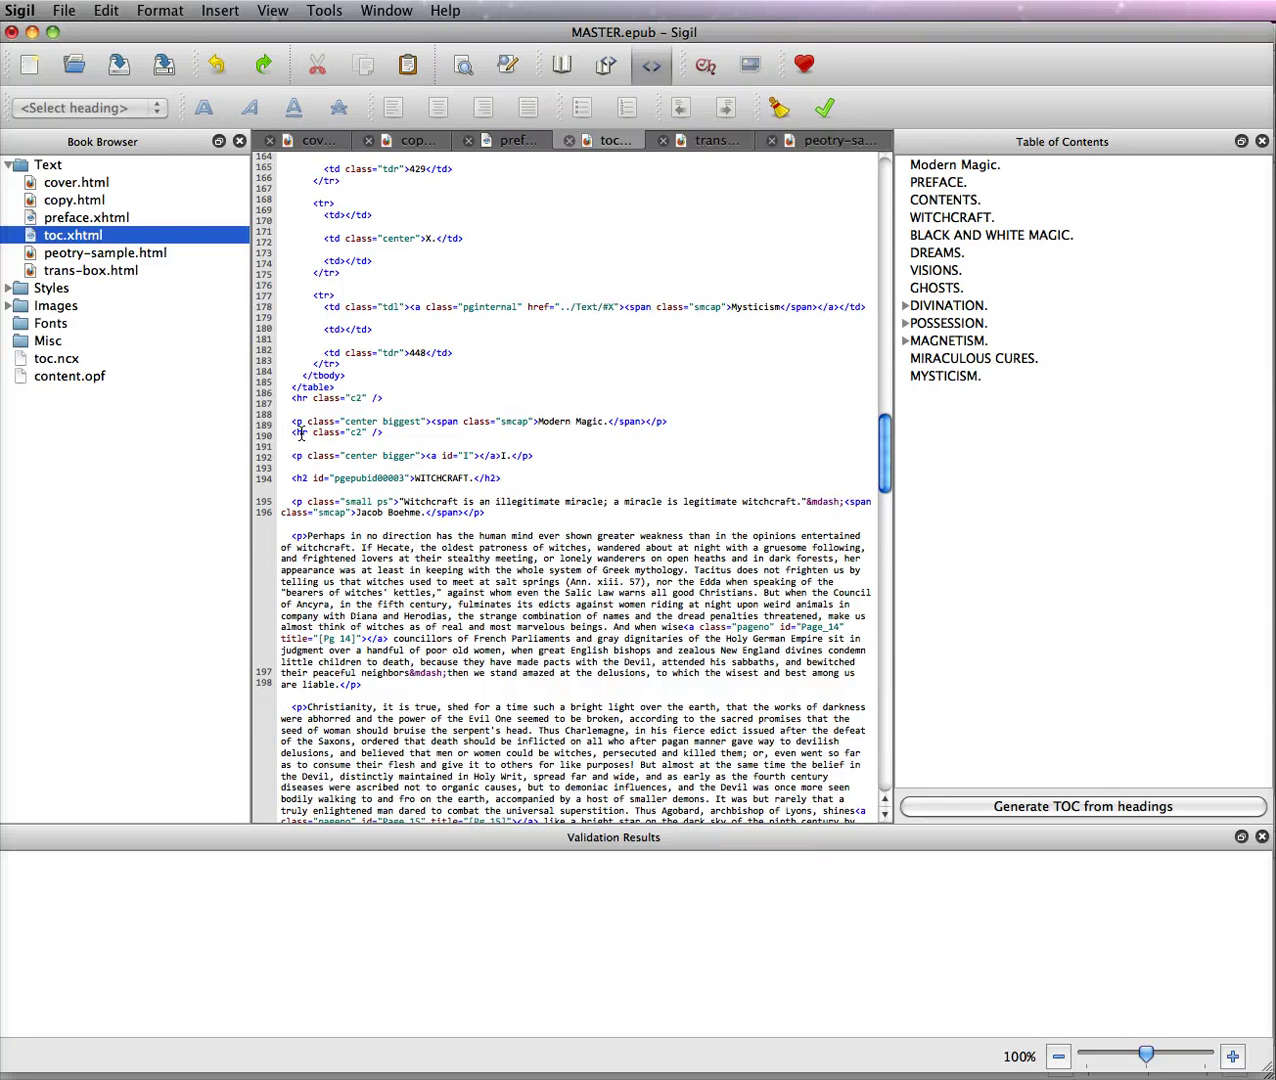
left_click(670, 422)
left_click(706, 66)
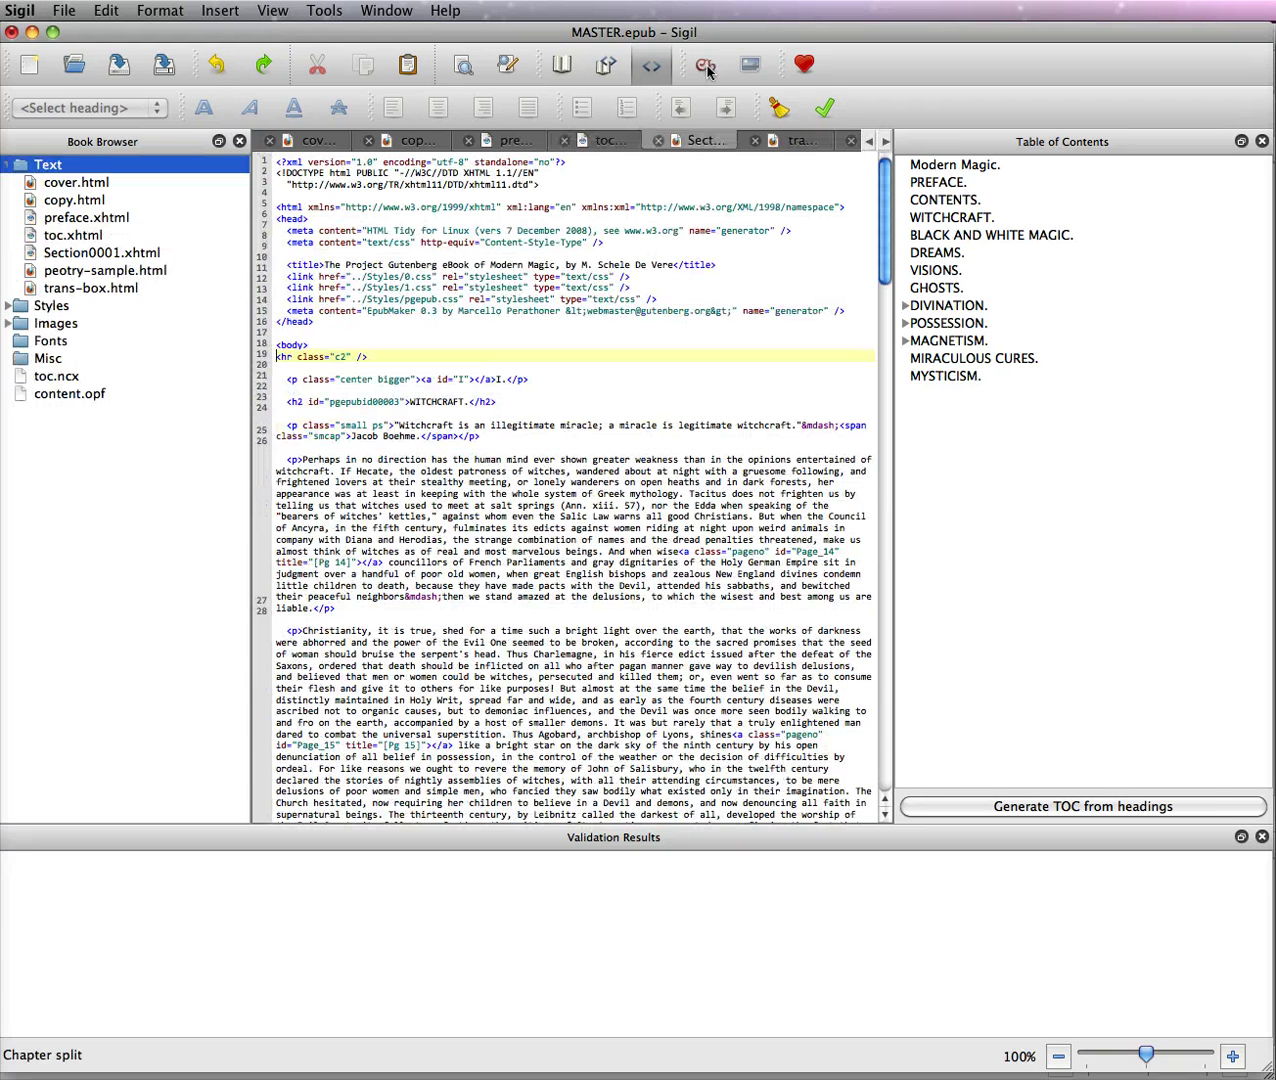
Rename the new Section0001.xhtml file to chapter1.xhtml
left_click(89, 255)
right_click(89, 257)
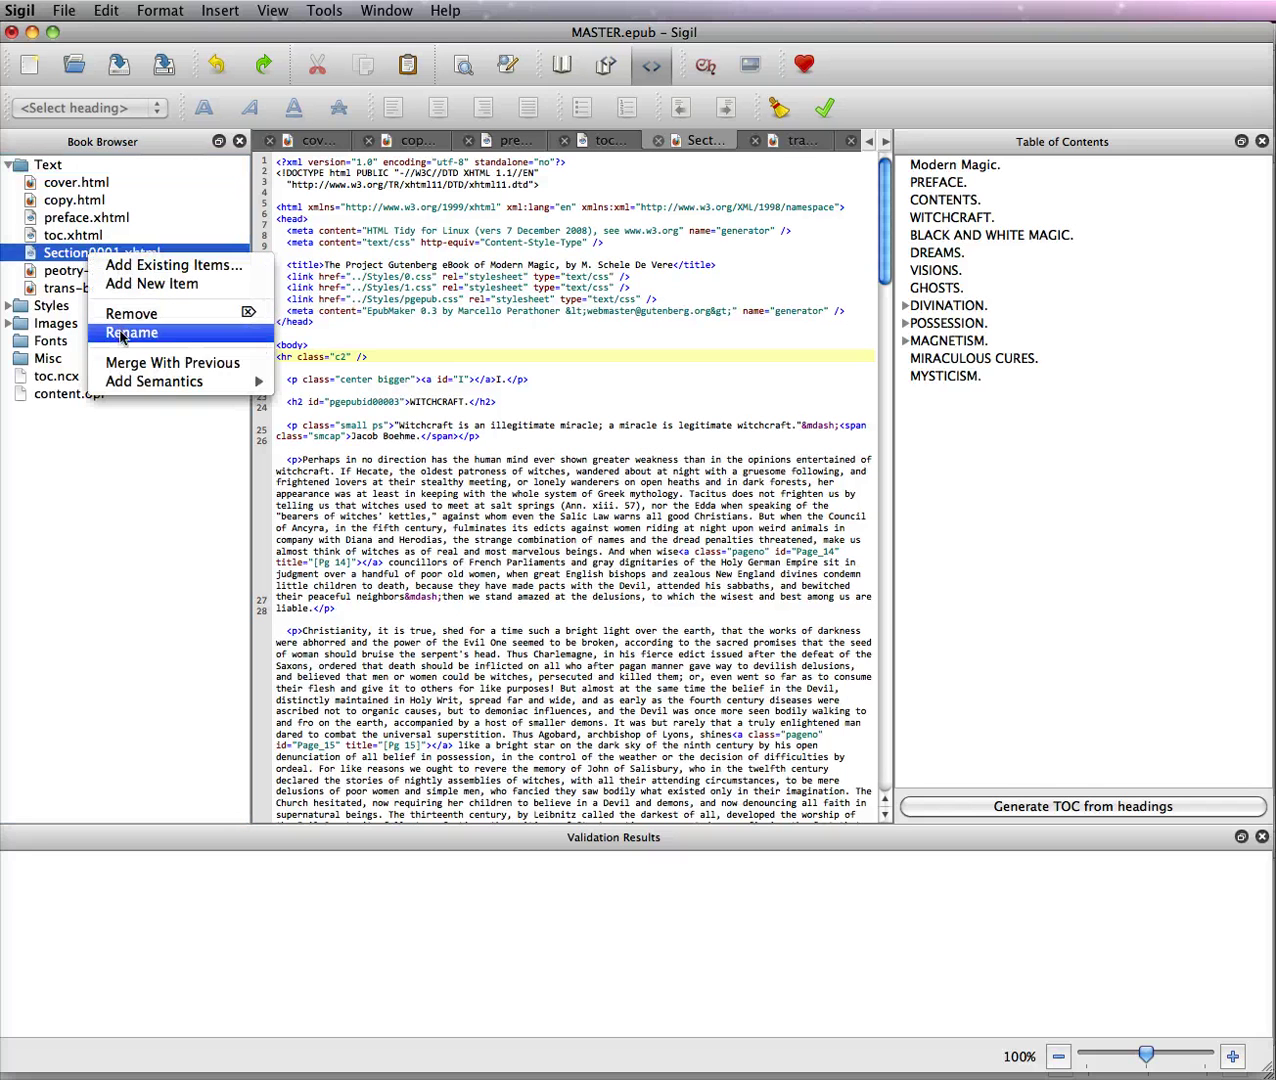
left_click(120, 333)
type("chapter")
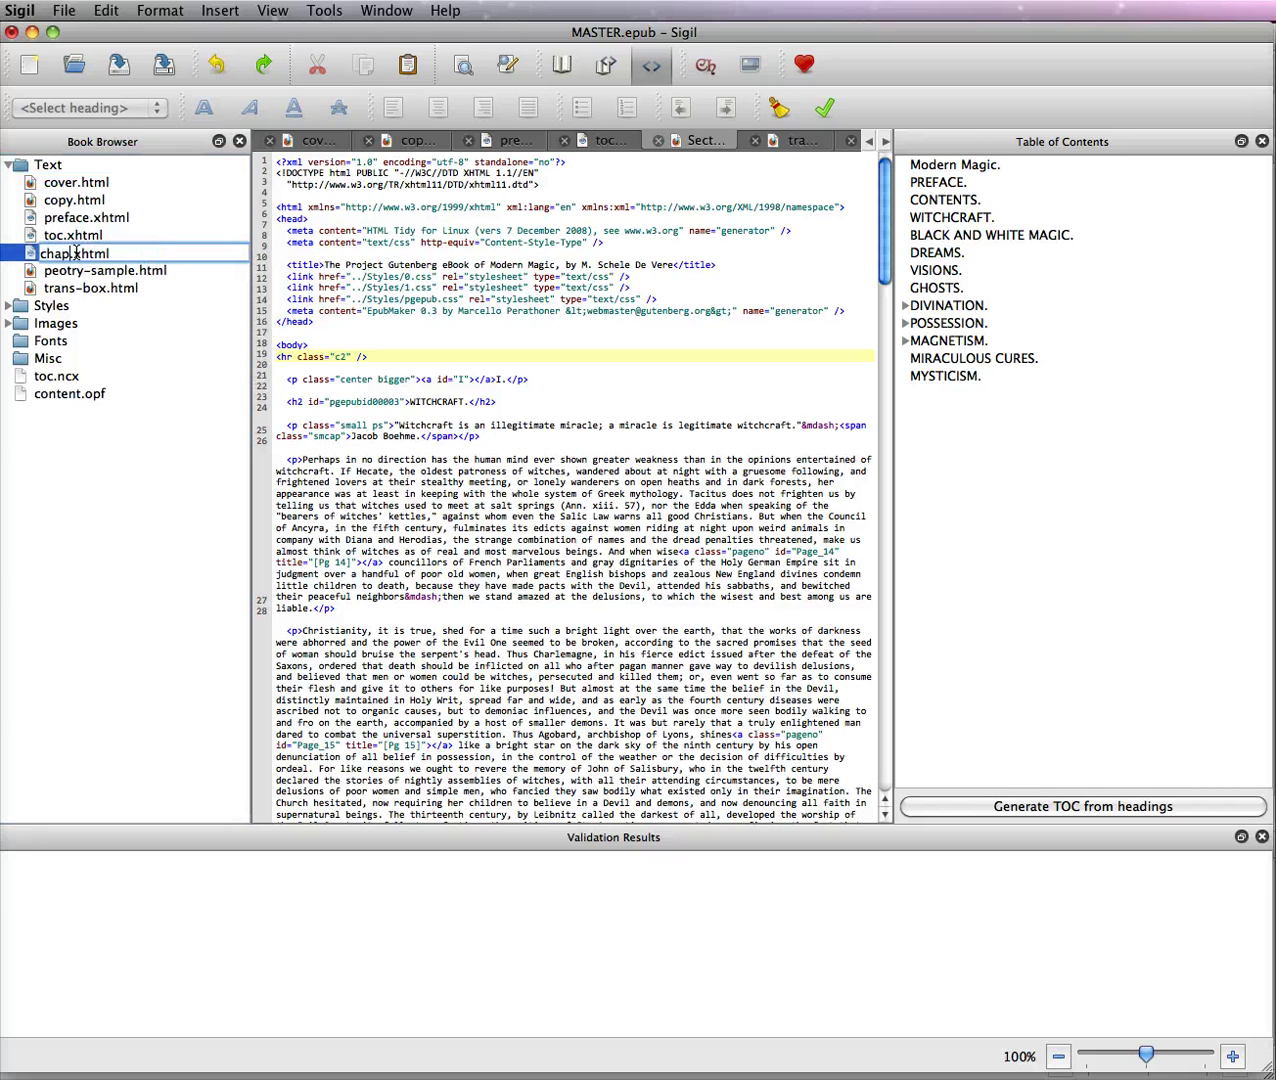
type("1")
key("Return")
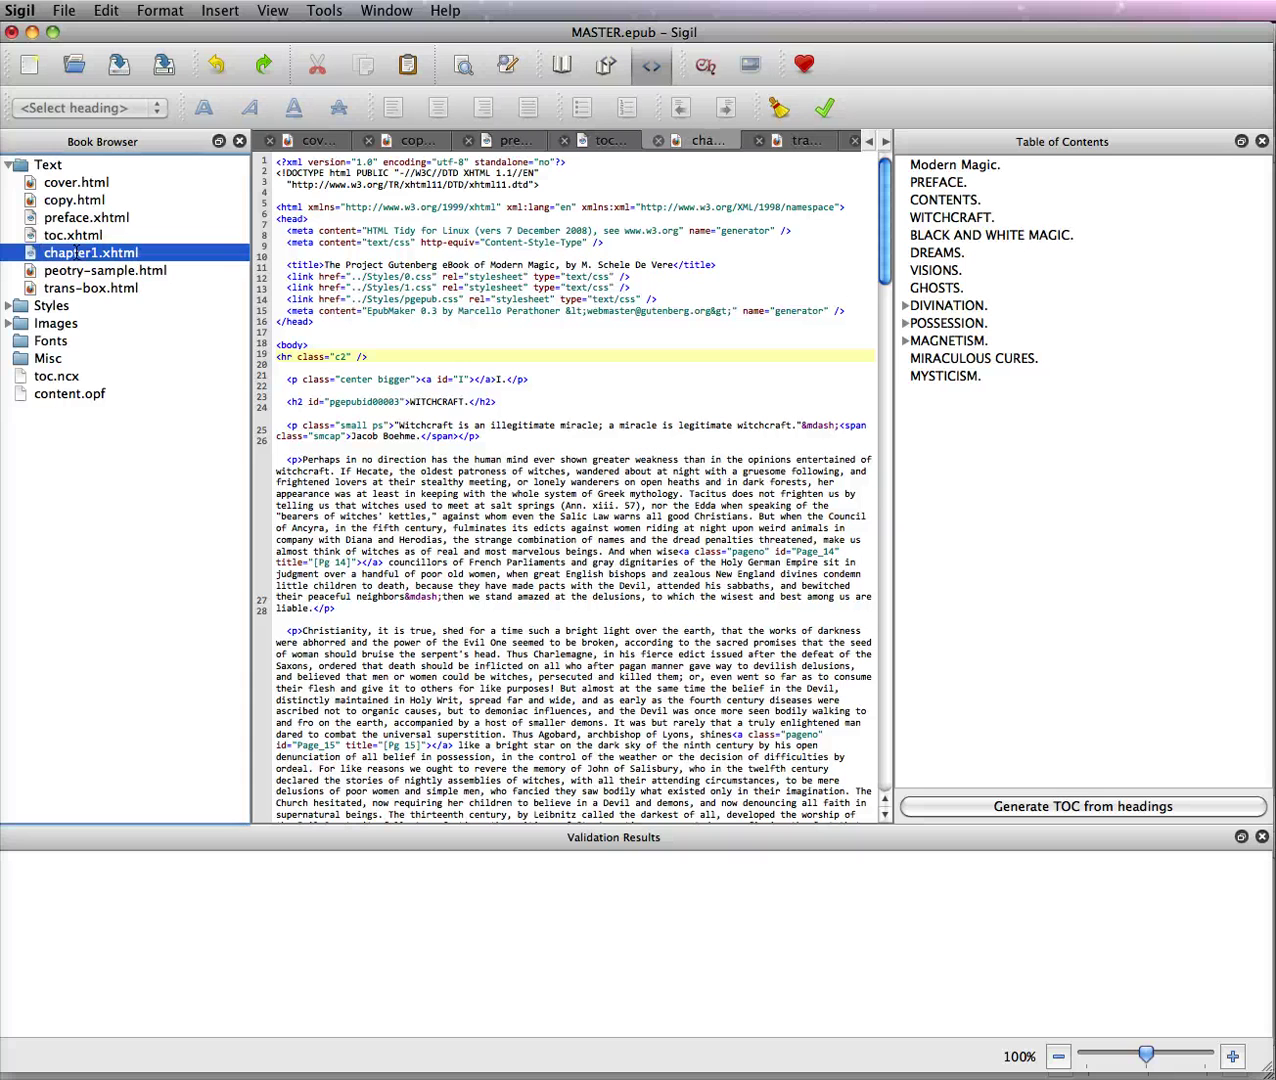